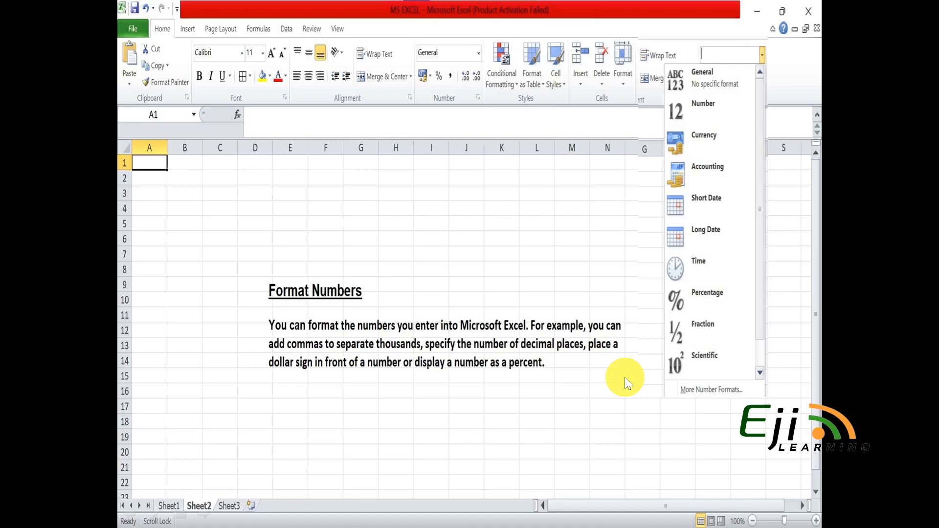
Step: Switch to the Excel workbook and clear the contents of cells B2:E14 on the FORMET CELLS sheet
key(Escape)
click(468, 511)
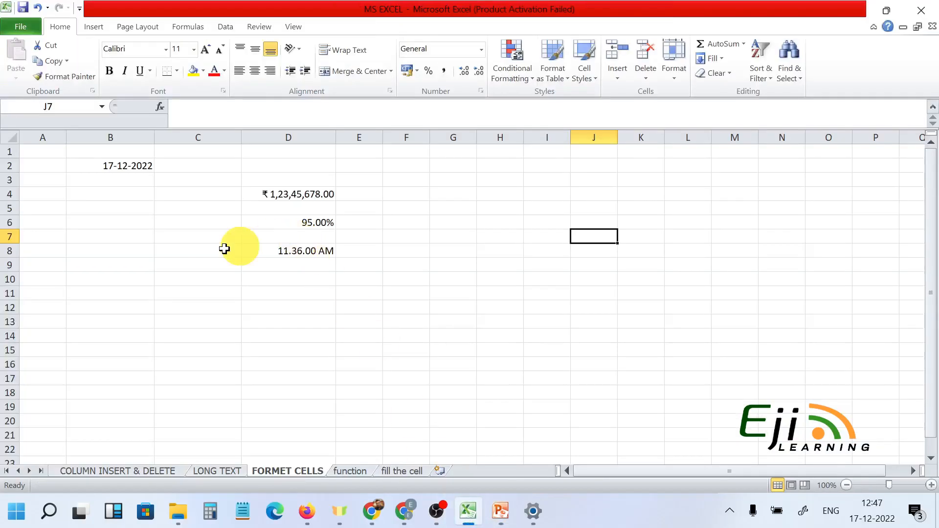
drag(74, 164, 352, 332)
key(Delete)
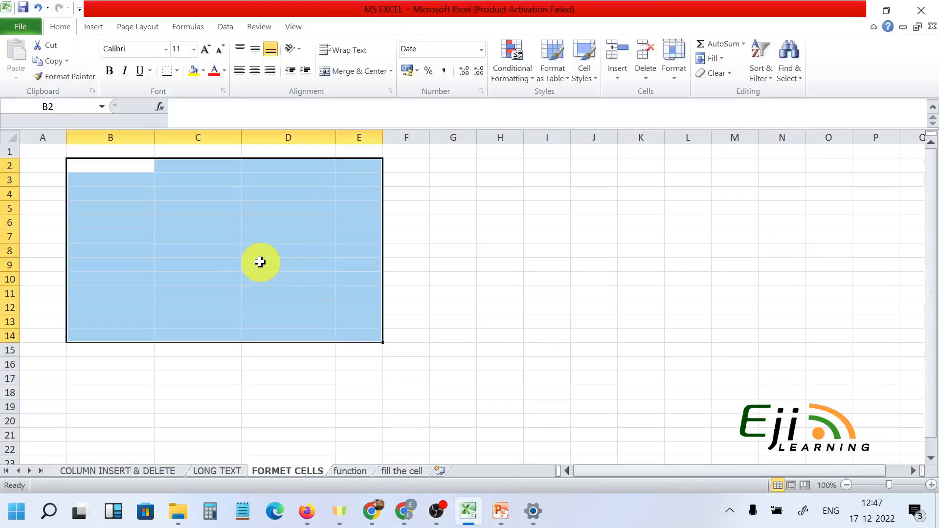
click(260, 263)
click(294, 206)
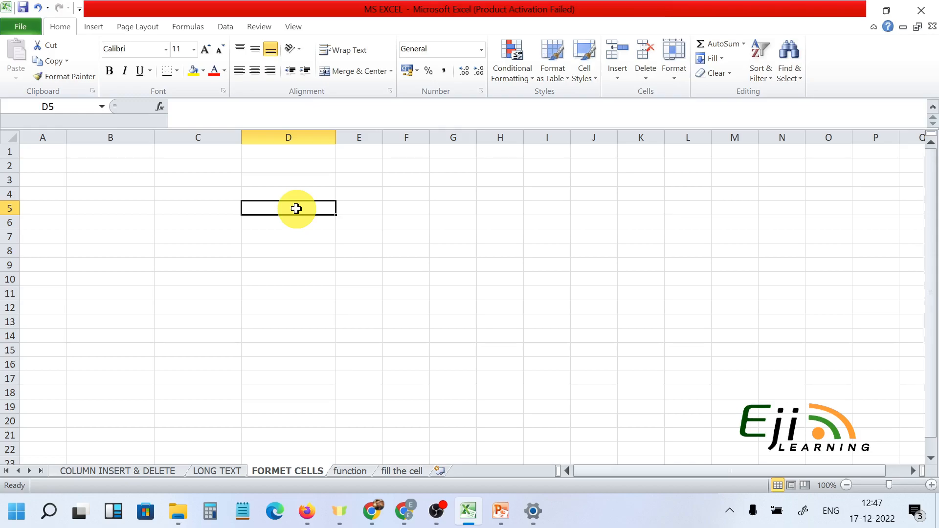
text(132536)
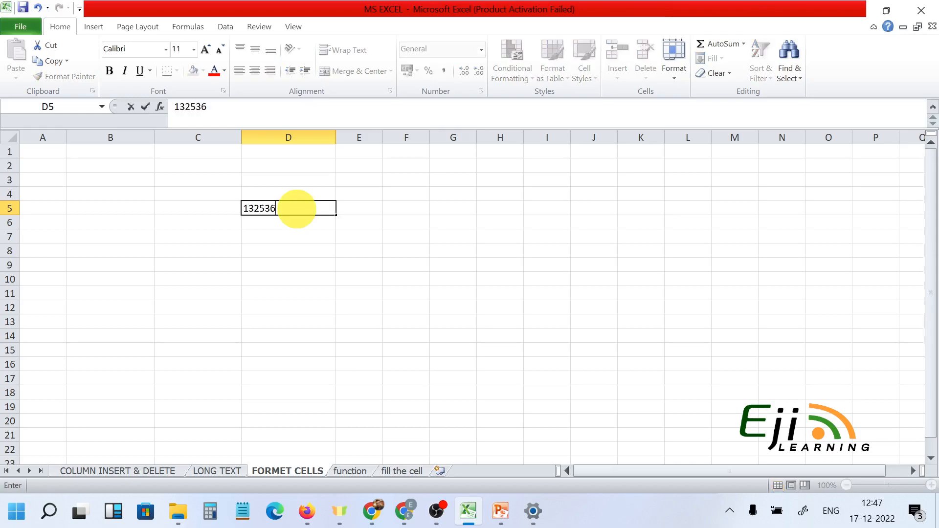
text(5867)
click(313, 278)
Step: Apply the Number format to the value in cell D5
click(308, 212)
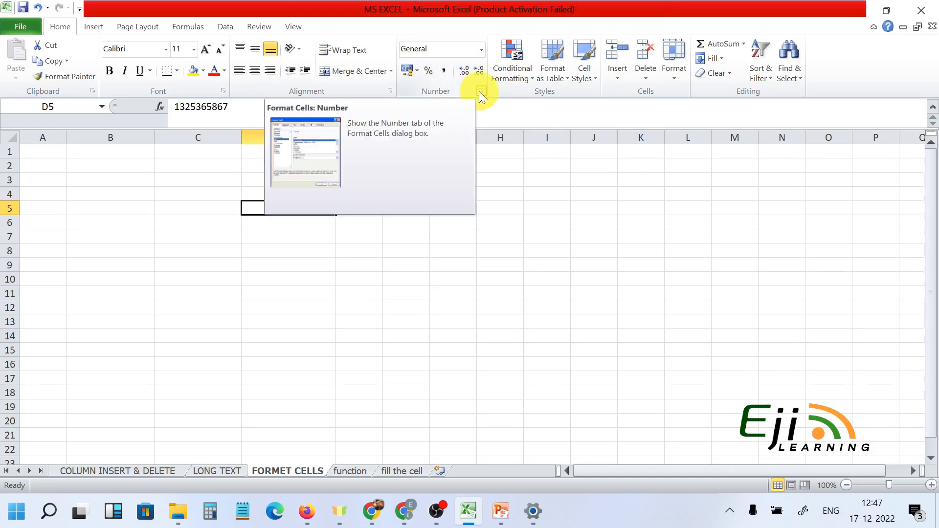
click(481, 49)
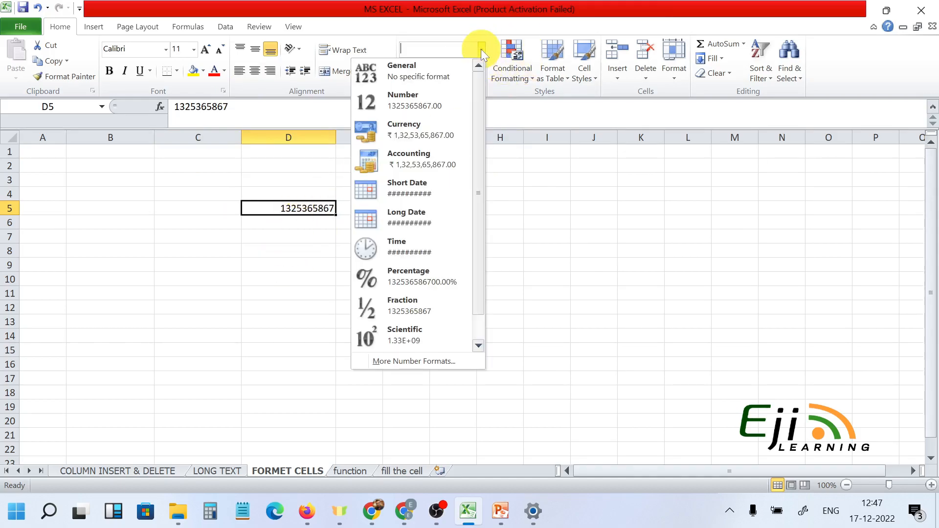
click(413, 103)
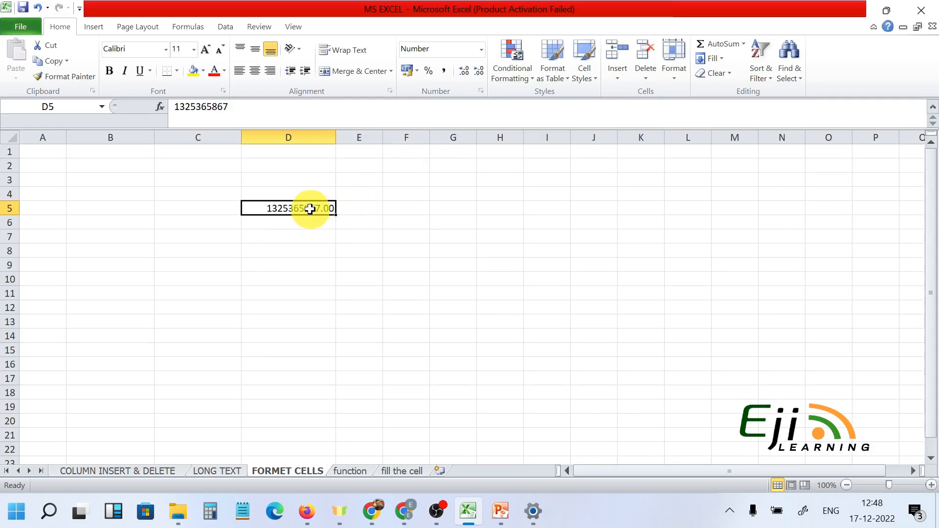
Step: Increase the decimal places shown in cell D5 to seven
click(465, 71)
click(465, 72)
click(466, 71)
click(465, 71)
click(465, 72)
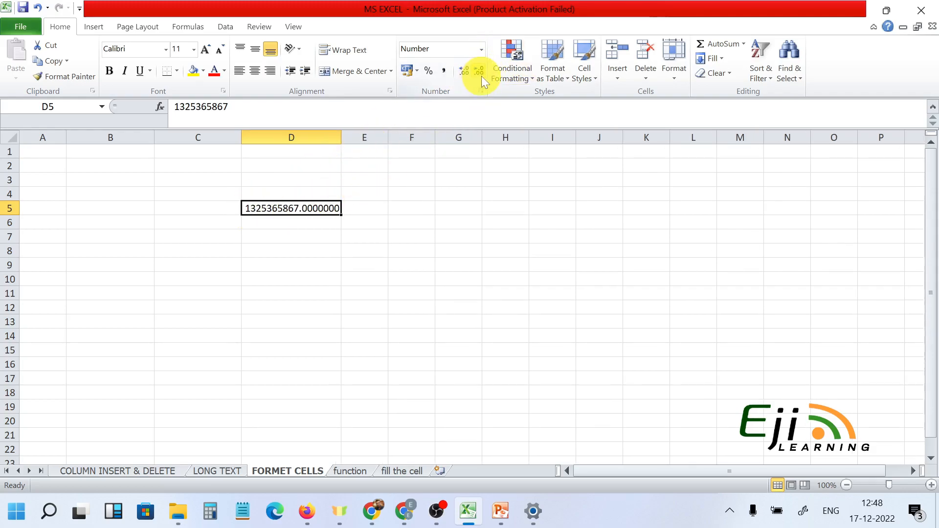
Step: Decrease the decimal places in cell D5 until none are shown
click(483, 77)
click(482, 76)
click(483, 77)
click(482, 77)
click(483, 76)
click(483, 77)
click(482, 76)
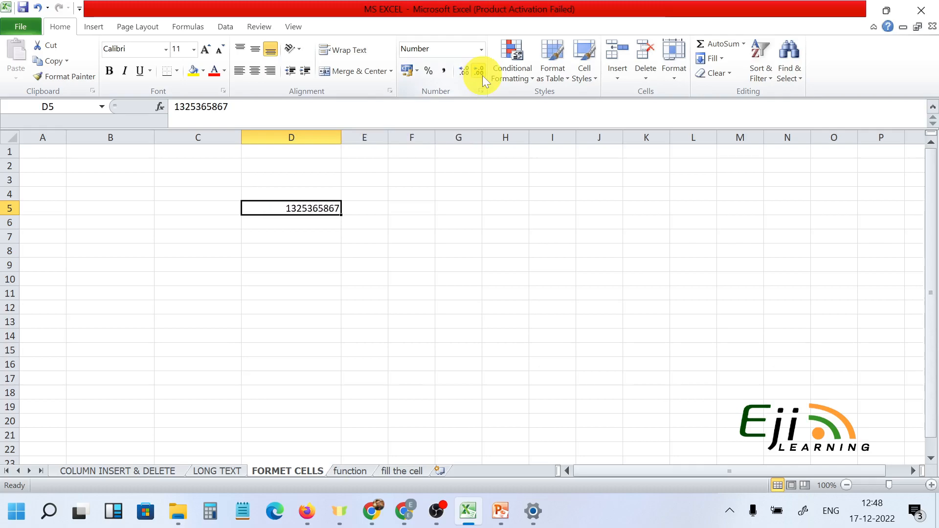
Step: Increase the decimal places in cell D5 to two
click(464, 73)
click(460, 75)
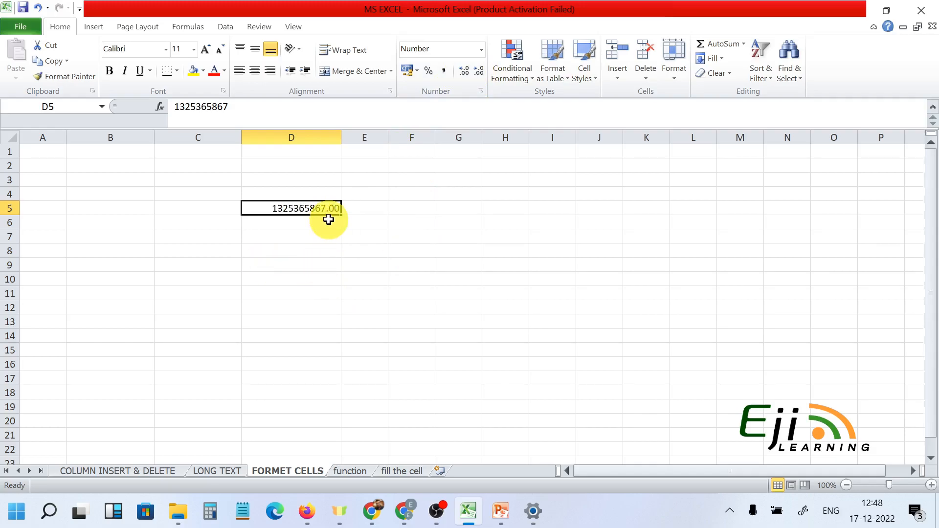
click(310, 220)
click(312, 209)
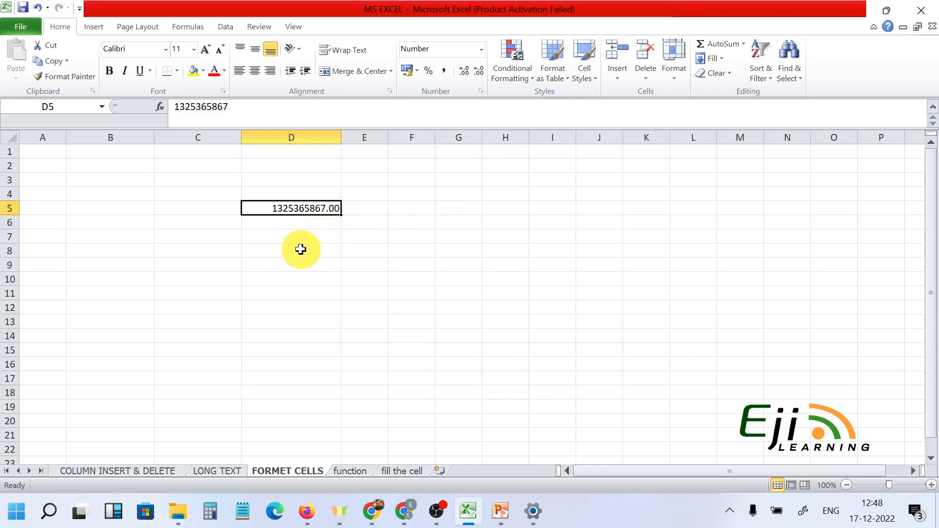
Step: Enter the formula =2/3 in cell D8
click(316, 252)
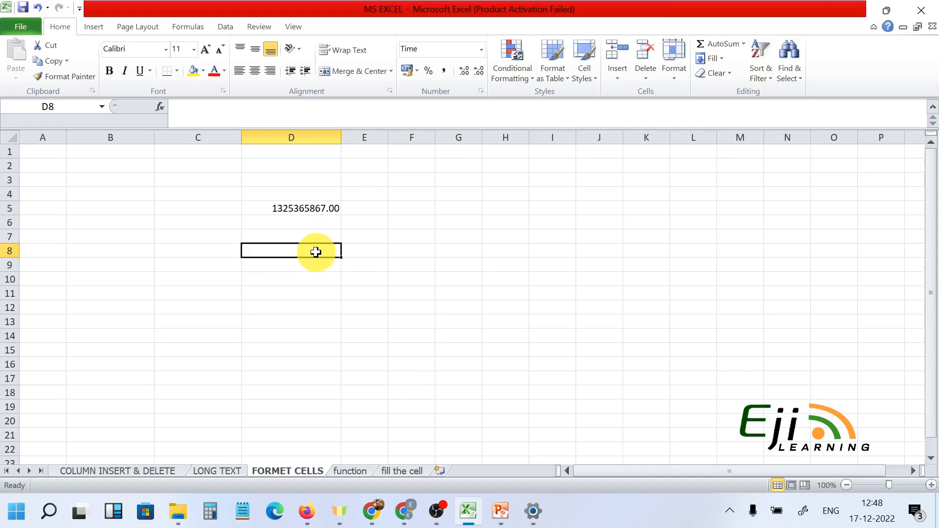
text(2)
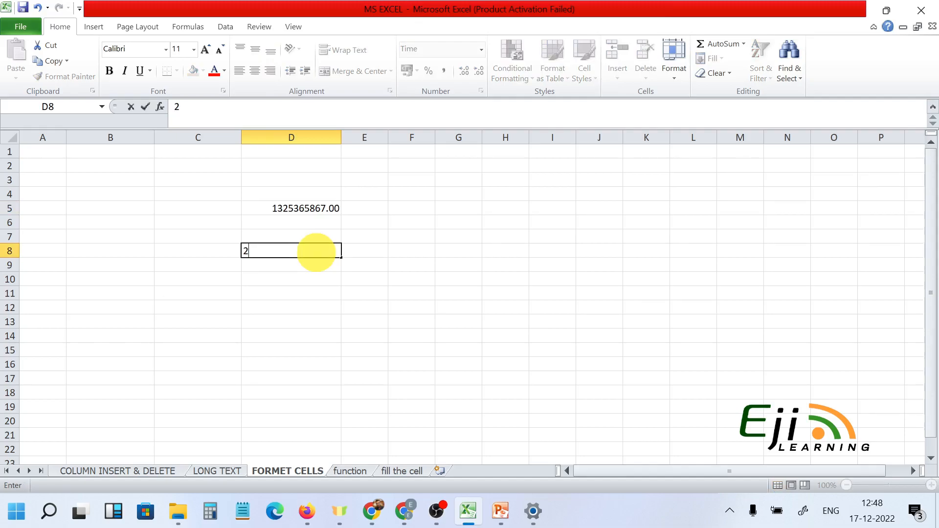
key(BackSpace)
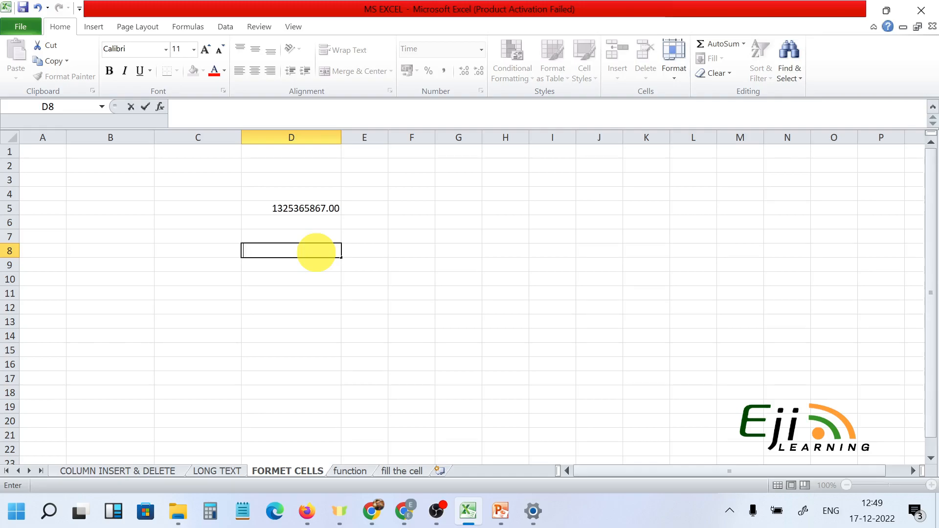
text(=)
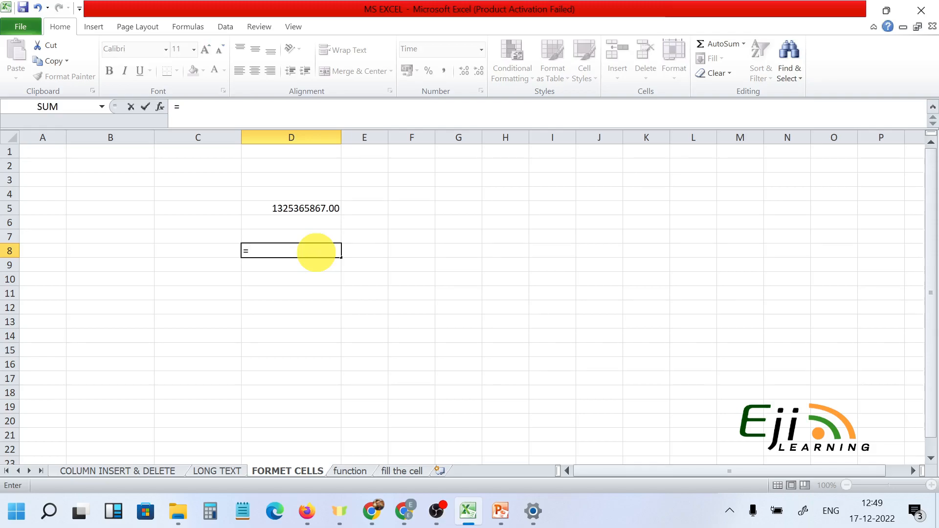
text(2/3)
key(Return)
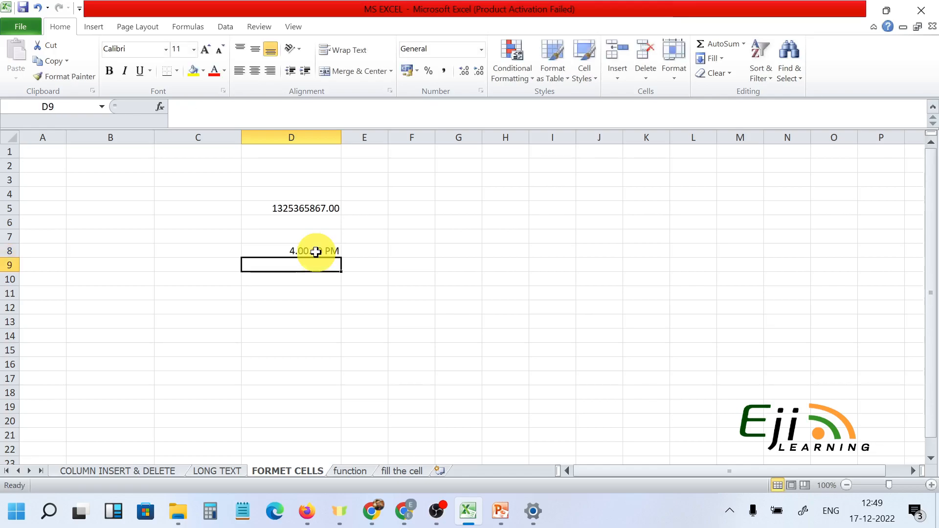
Step: Check the formula result in cell D8 and delete it
click(312, 252)
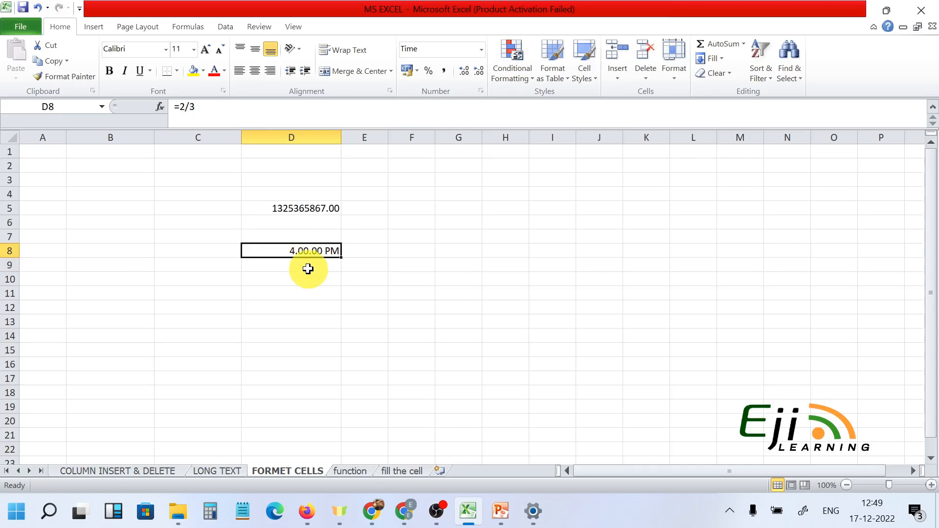
click(304, 291)
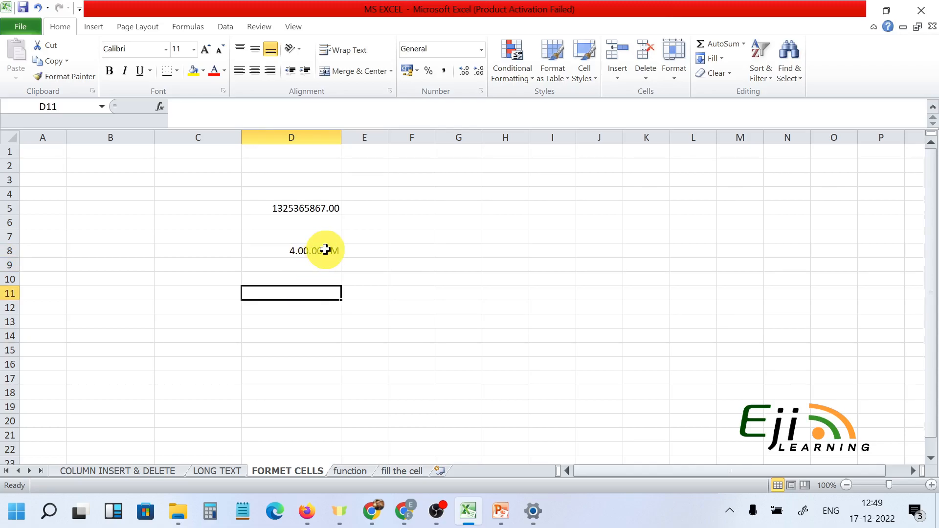
click(326, 250)
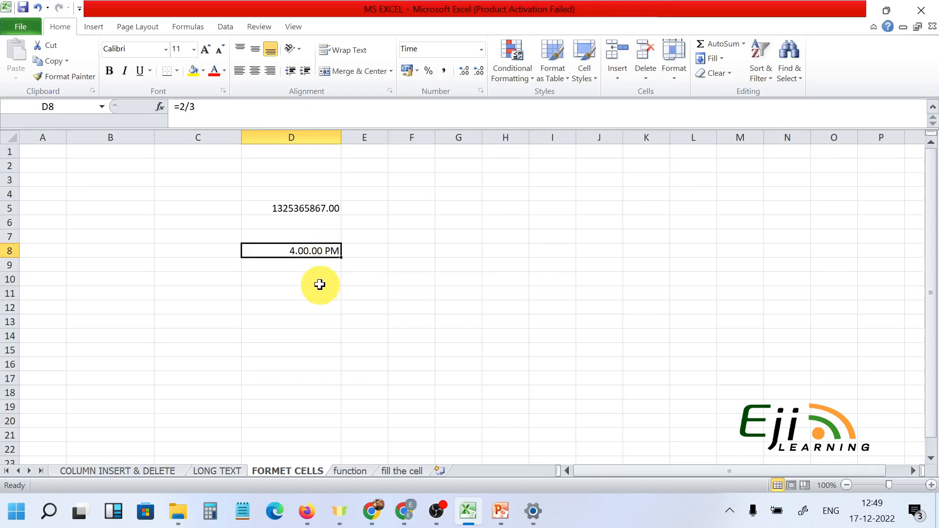
key(Delete)
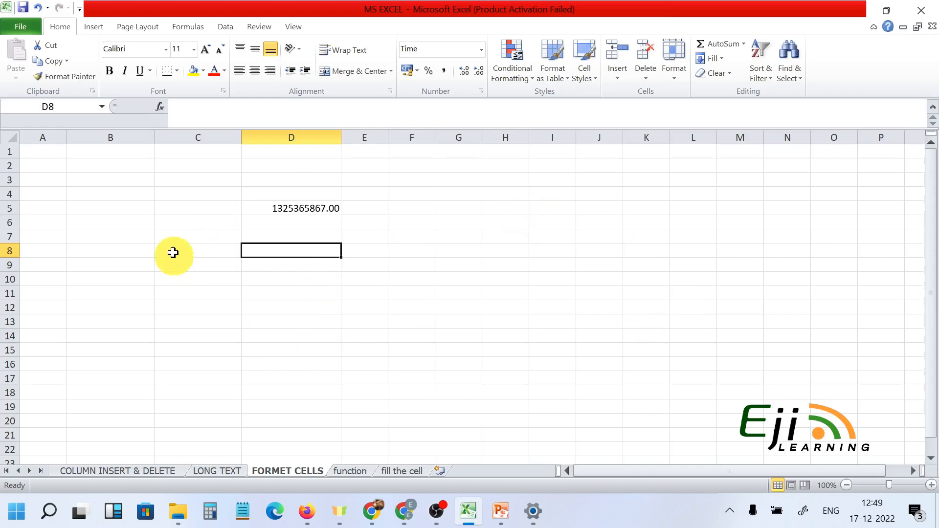
drag(65, 219, 421, 335)
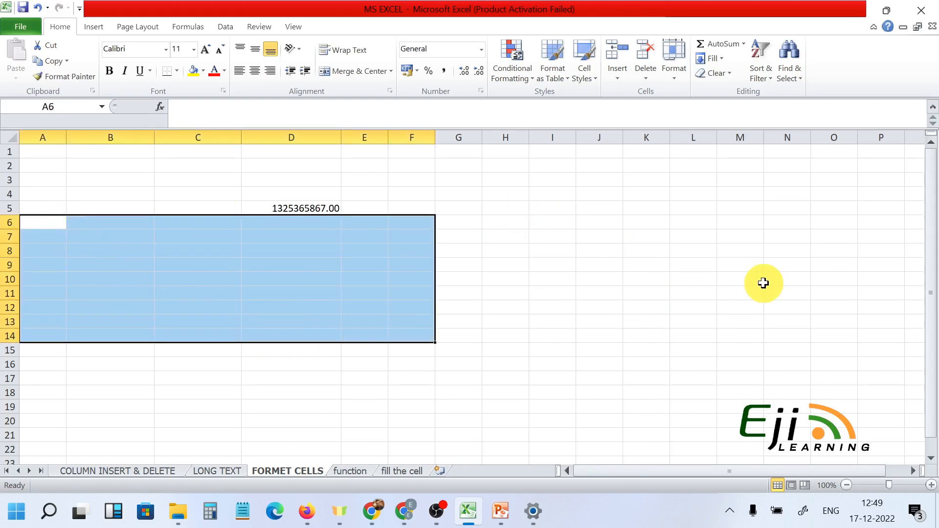
click(550, 282)
drag(295, 241, 303, 292)
click(550, 314)
click(272, 249)
click(300, 237)
drag(116, 231, 480, 336)
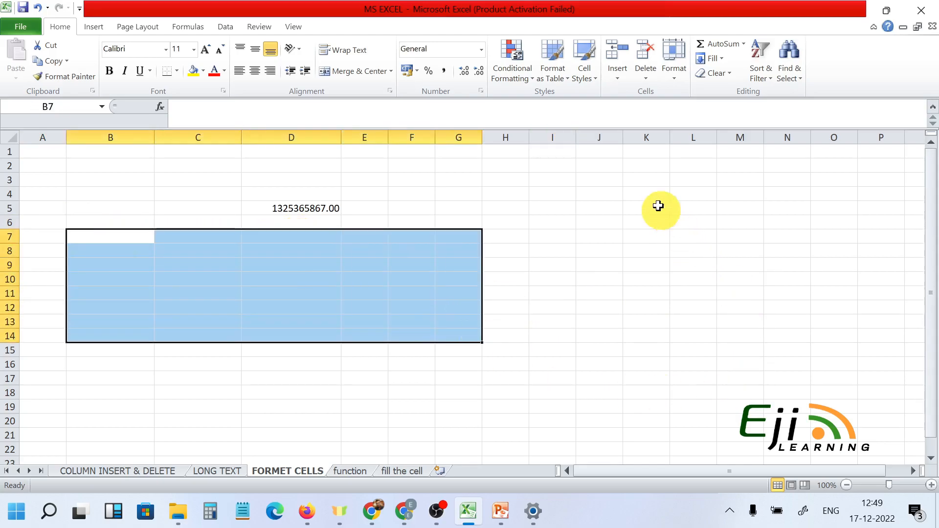
Step: Copy the General formatting of blank cell A1 to the entire sheet with Format Painter
click(41, 154)
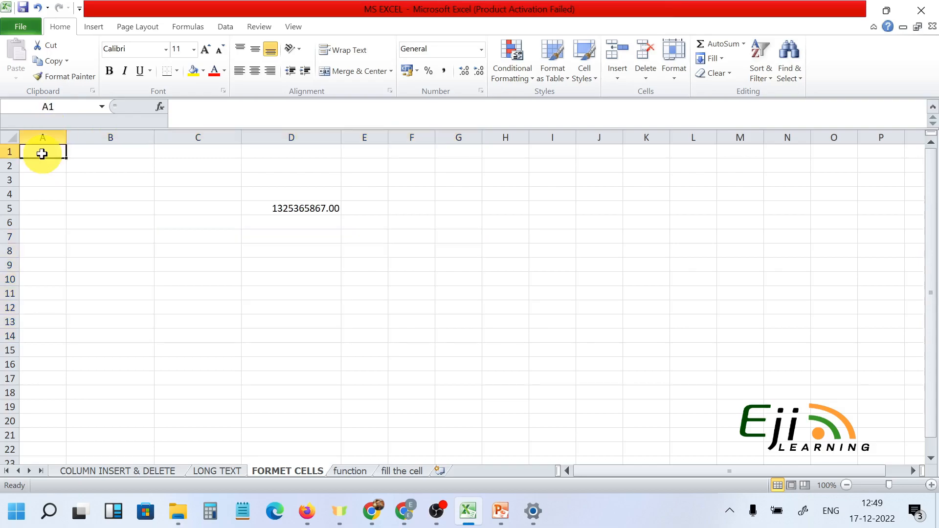
click(75, 78)
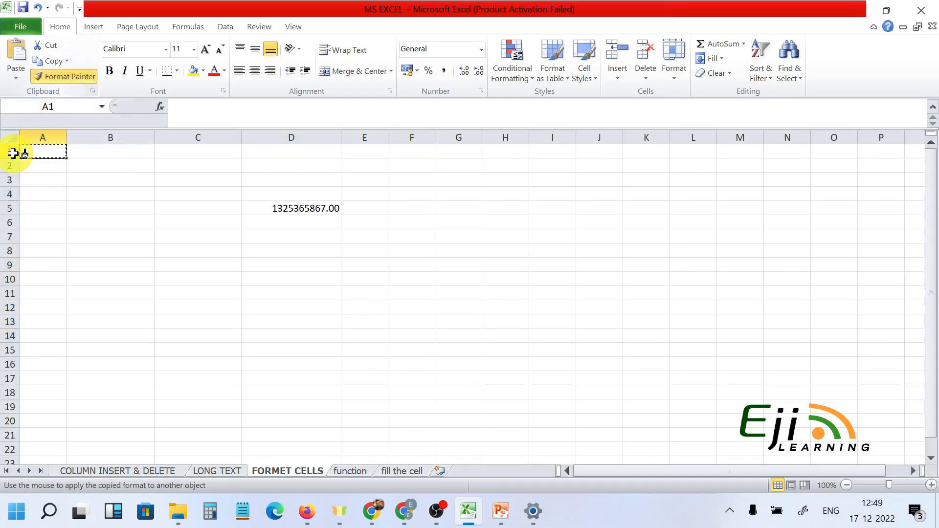
click(8, 136)
click(313, 264)
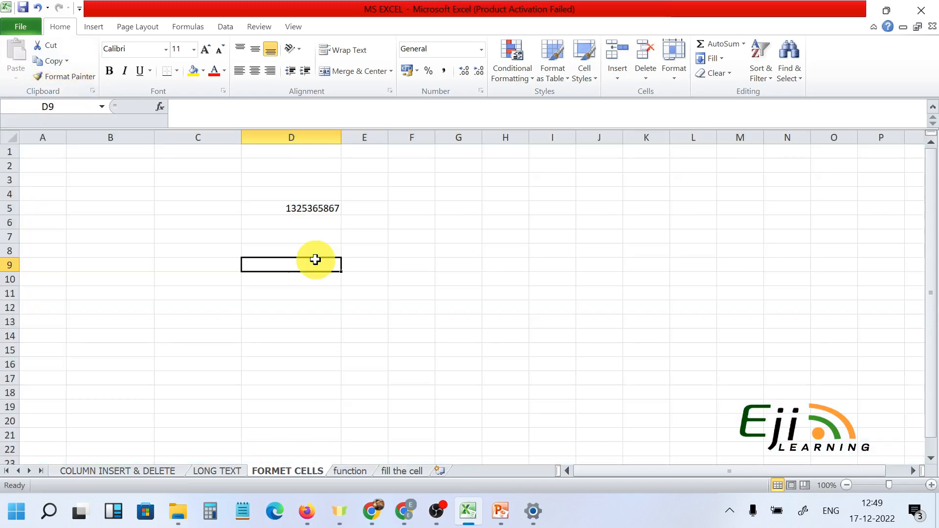
click(359, 223)
click(308, 292)
click(326, 322)
Step: Enter the formula =2/3 in cell D9
click(313, 267)
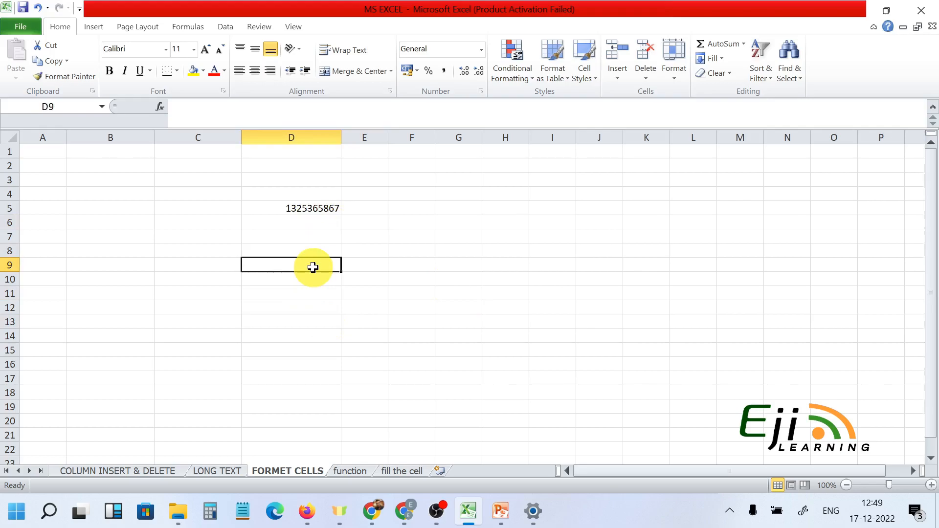
text(=)
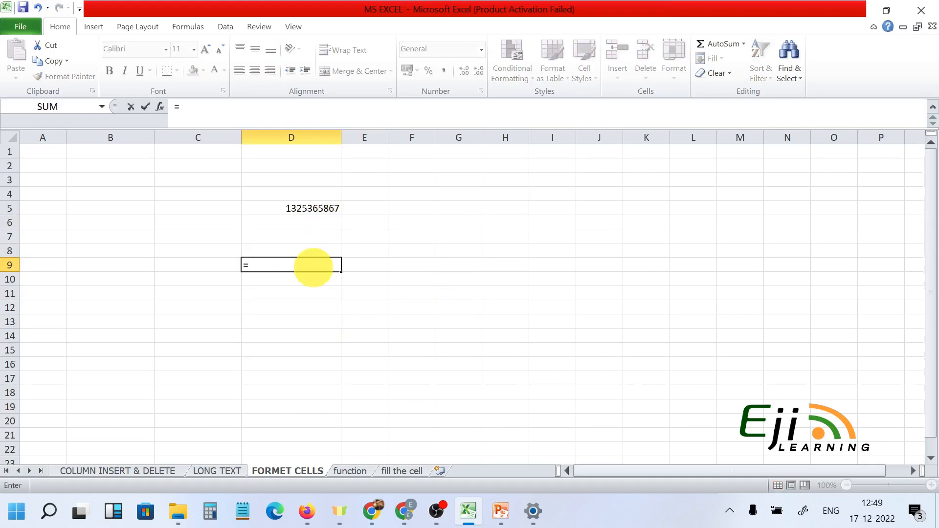
text(2/3)
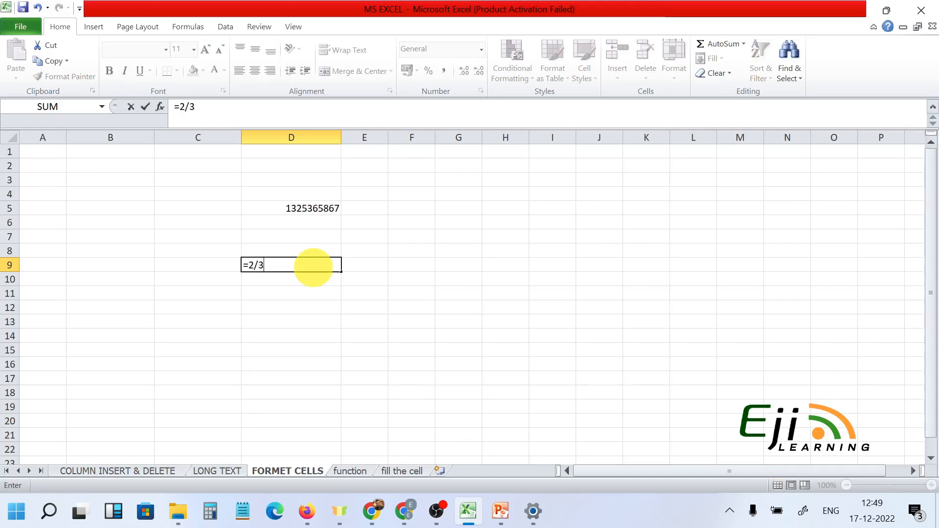
key(Return)
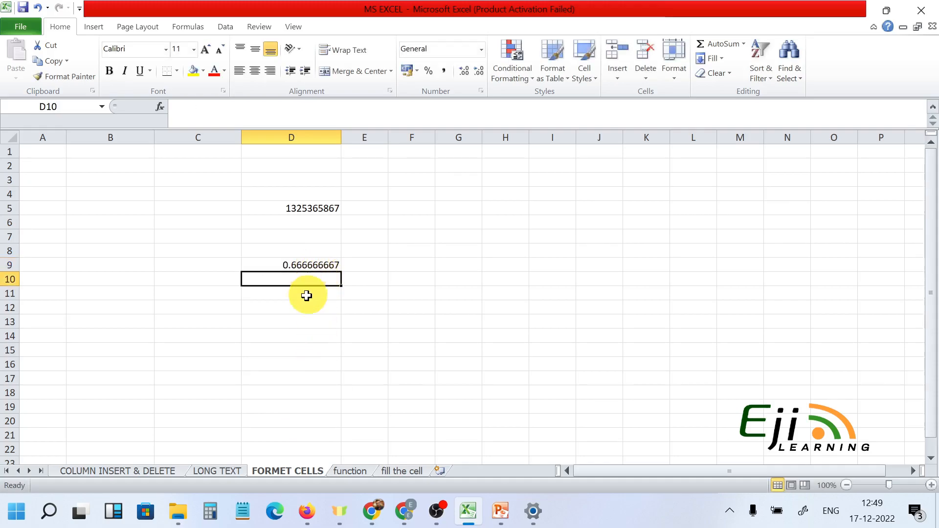
Step: Replace the formula in cell D9 with =23/5
click(311, 264)
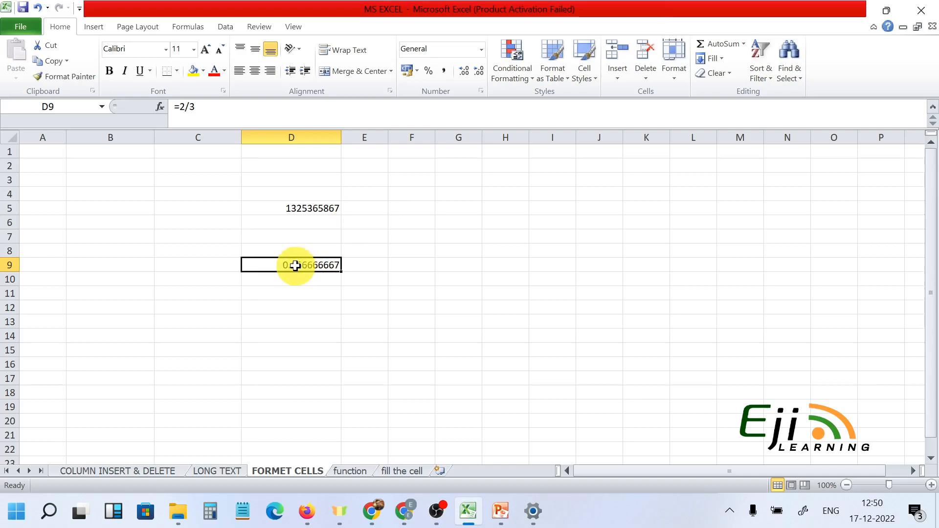
text(=)
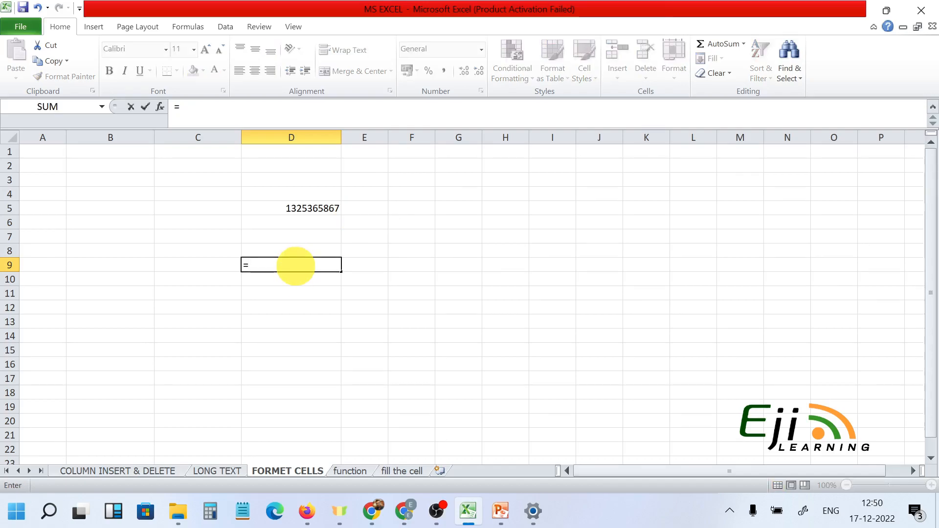
text(23/5)
key(Return)
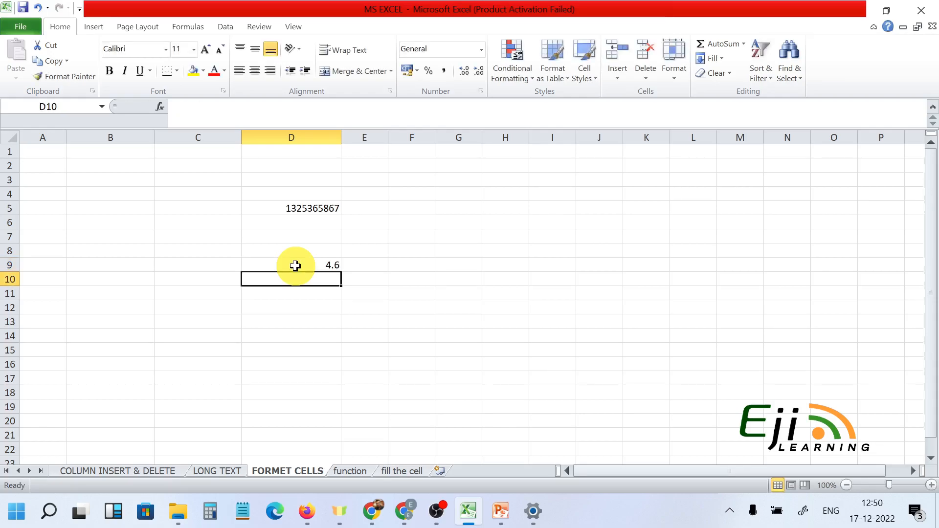
Step: Change the divisor in cell D9's formula so it reads =23/7, and reselect the cell
click(295, 266)
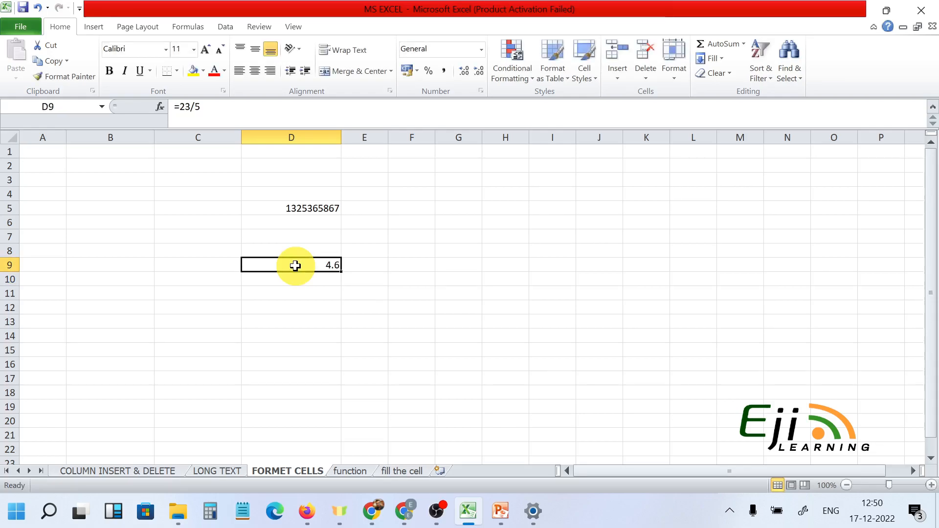
click(215, 107)
key(BackSpace)
key(Return)
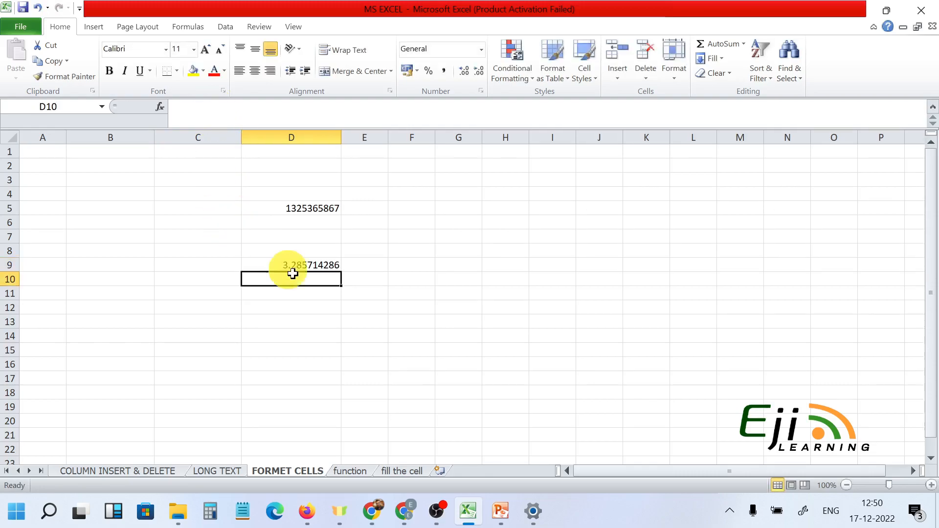
click(315, 264)
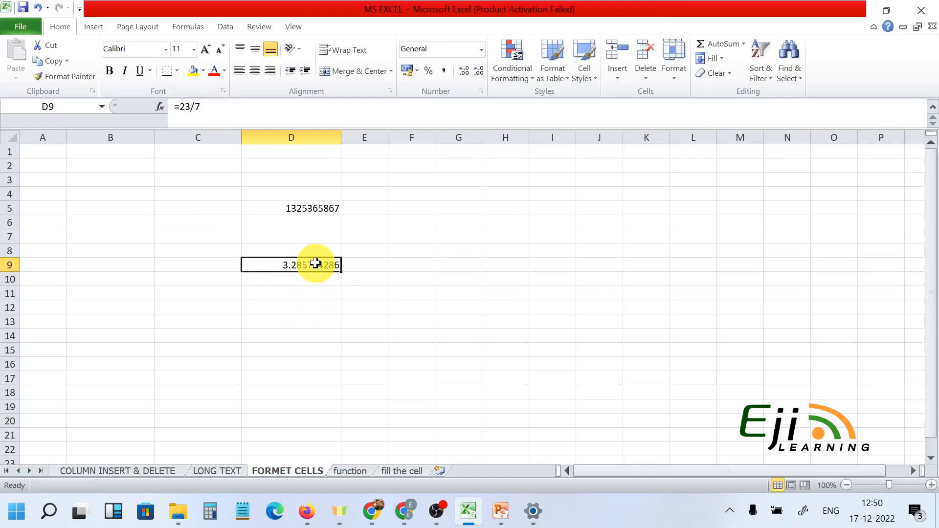
Step: Reduce the decimals shown in cell D9 to two decimal places
click(310, 293)
click(318, 267)
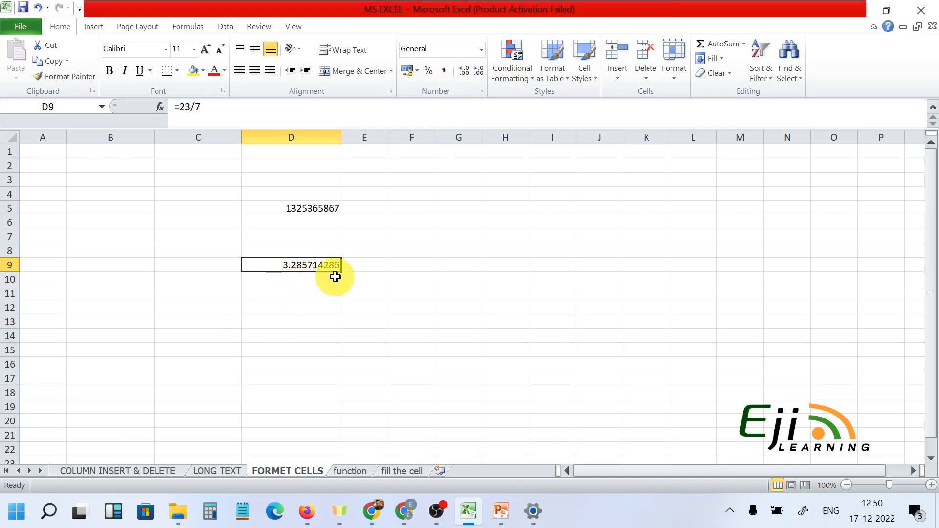
click(479, 76)
click(480, 75)
click(480, 75)
click(479, 76)
click(480, 75)
click(480, 75)
click(480, 75)
click(322, 290)
click(325, 265)
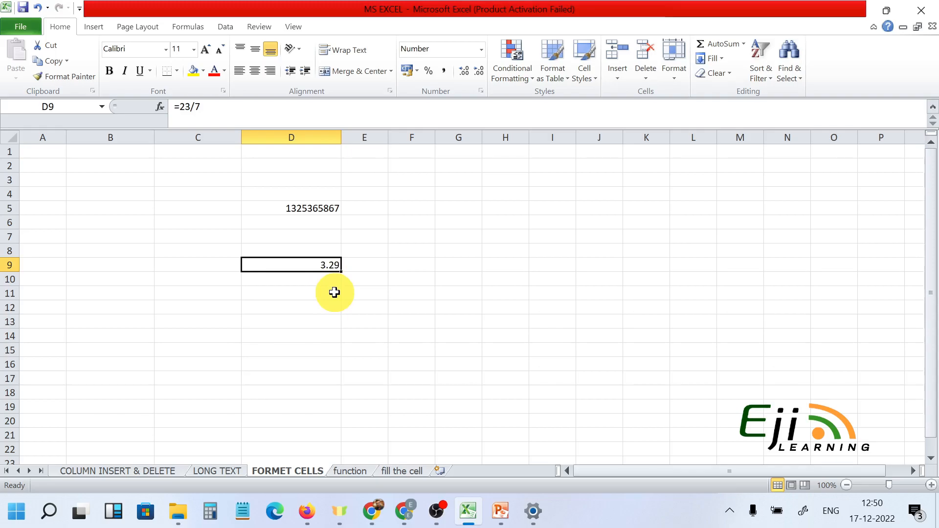
Step: Increase the decimals shown in cell D9 to five decimal places
click(466, 72)
click(465, 71)
click(466, 71)
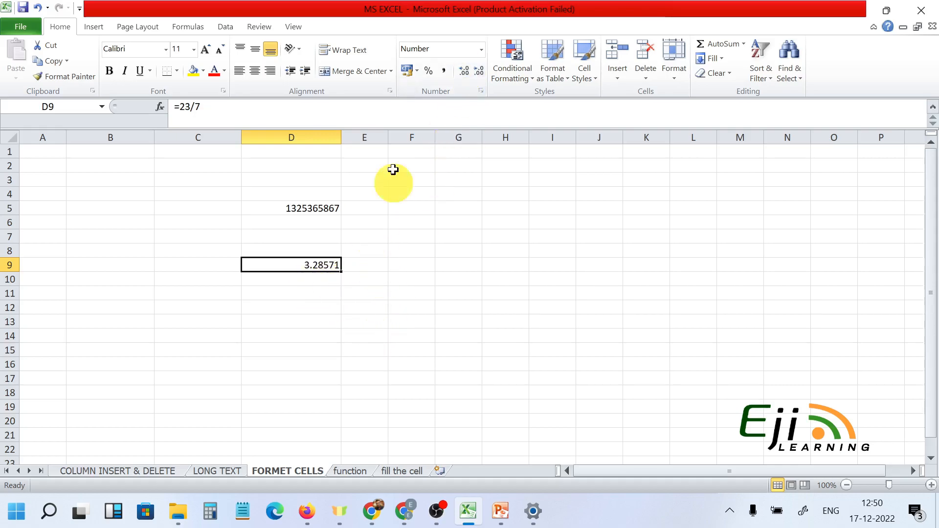
Step: Apply the Currency number format to the value in cell D5
click(303, 209)
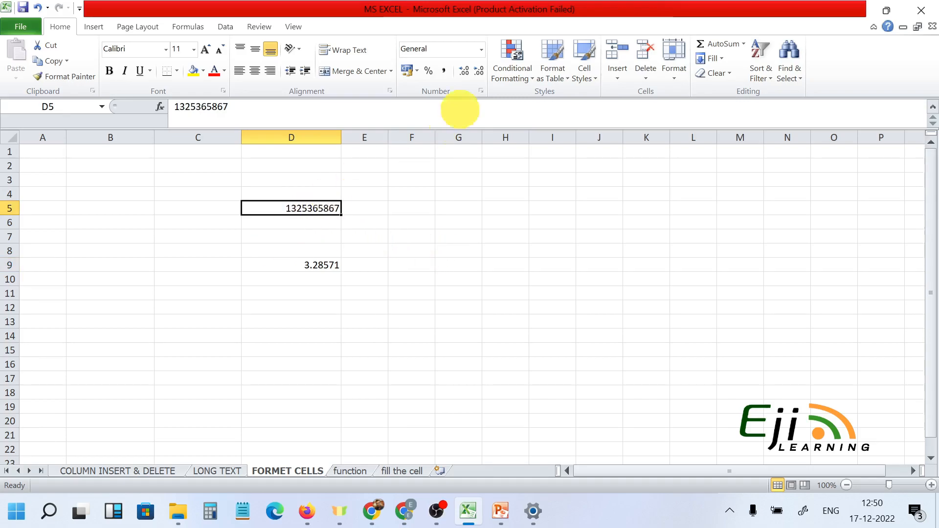
click(482, 49)
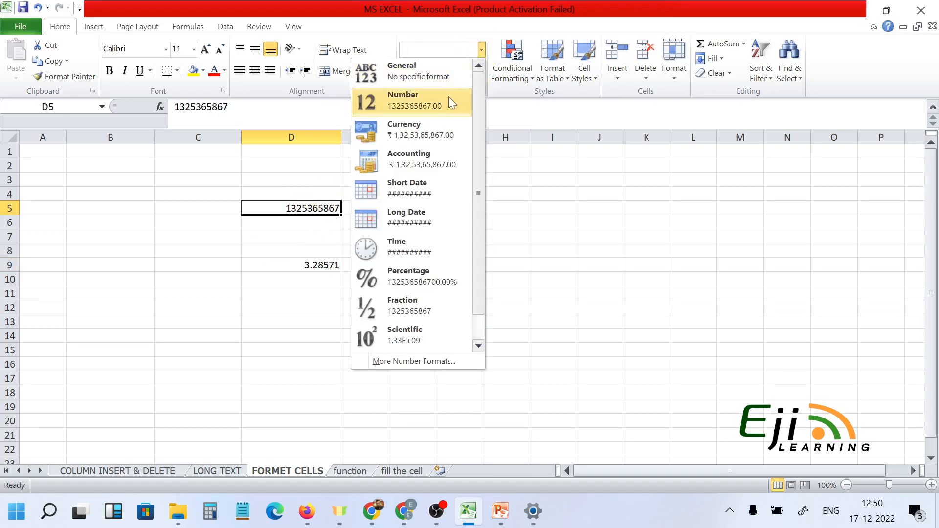
click(439, 130)
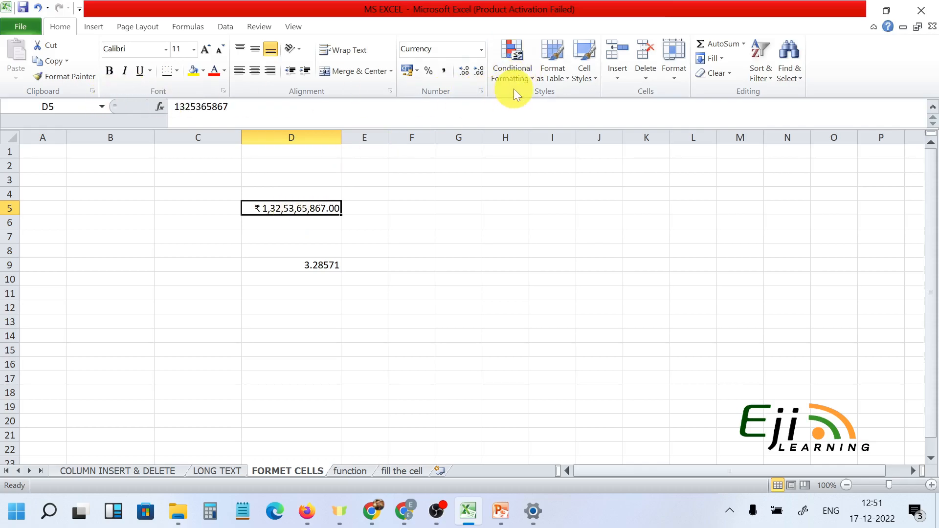
Step: Examine the currency symbols available for cell D5 in the Format Cells dialog
click(480, 93)
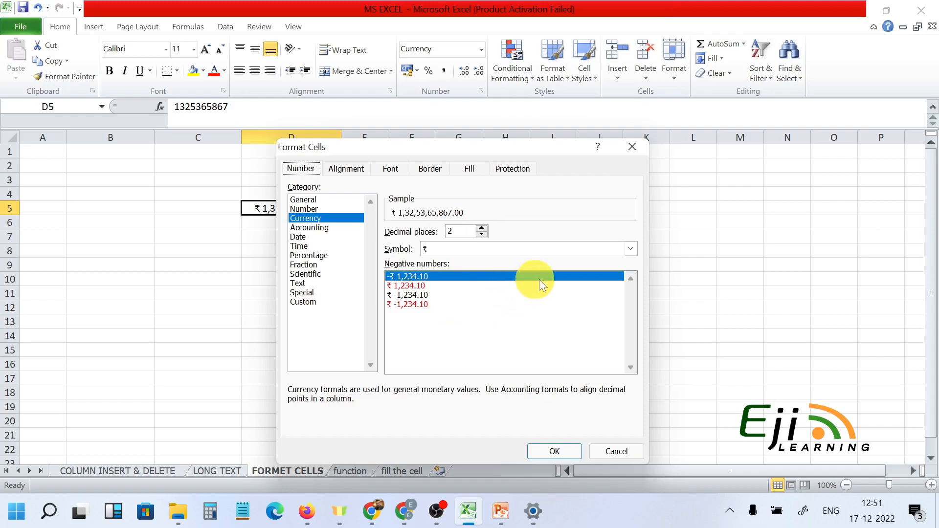
click(631, 249)
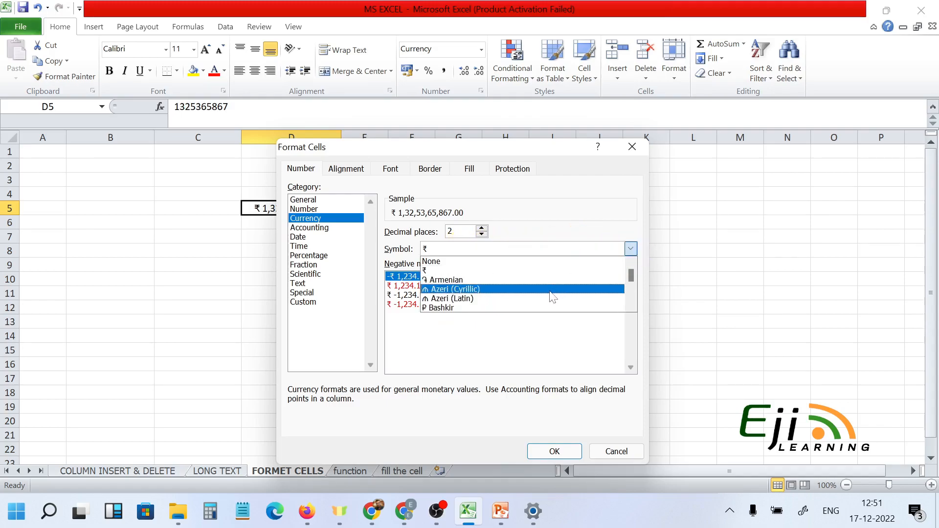
drag(633, 272, 632, 277)
scroll(609, 291, up, 3)
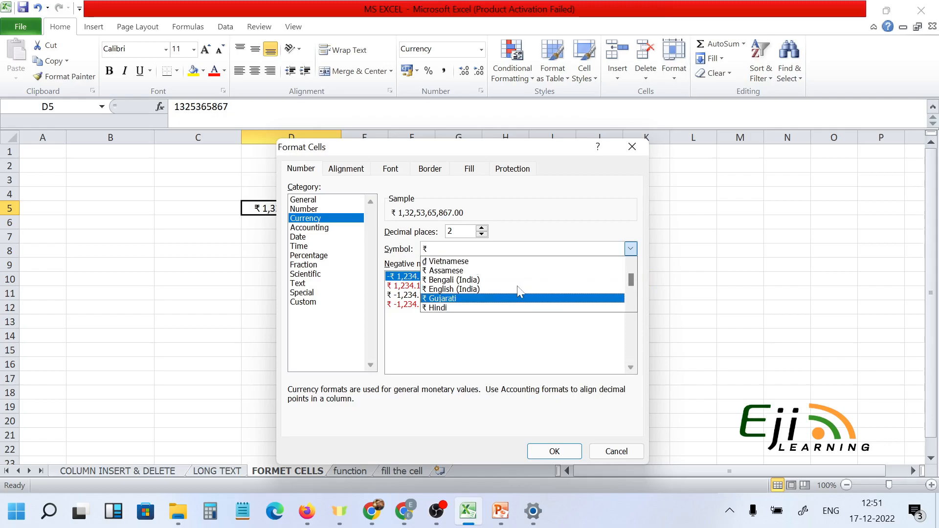
scroll(522, 292, down, 1)
scroll(521, 293, up, 5)
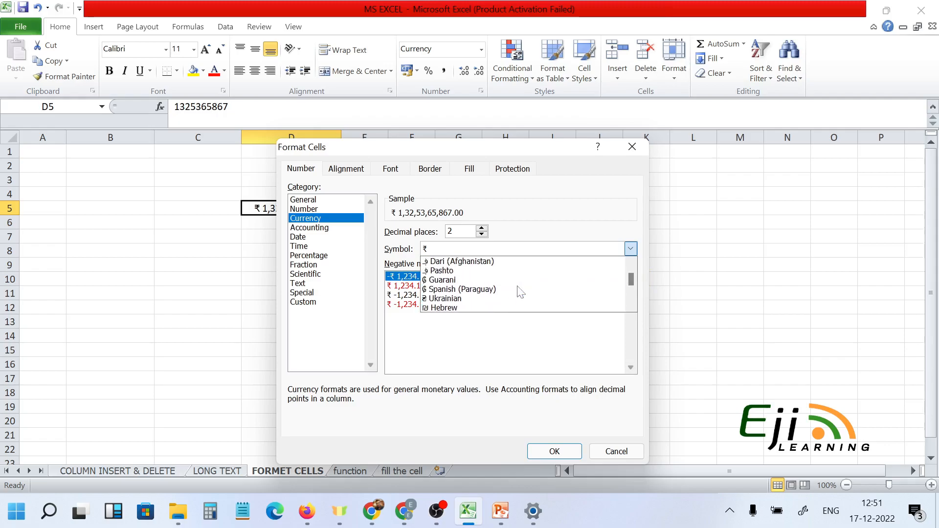
scroll(521, 292, up, 5)
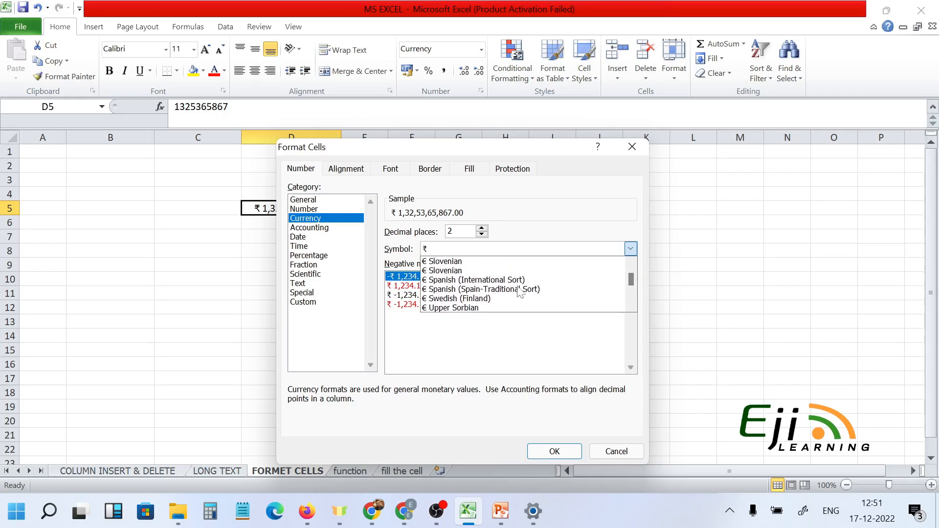
scroll(521, 293, up, 3)
scroll(521, 292, down, 8)
scroll(521, 293, down, 2)
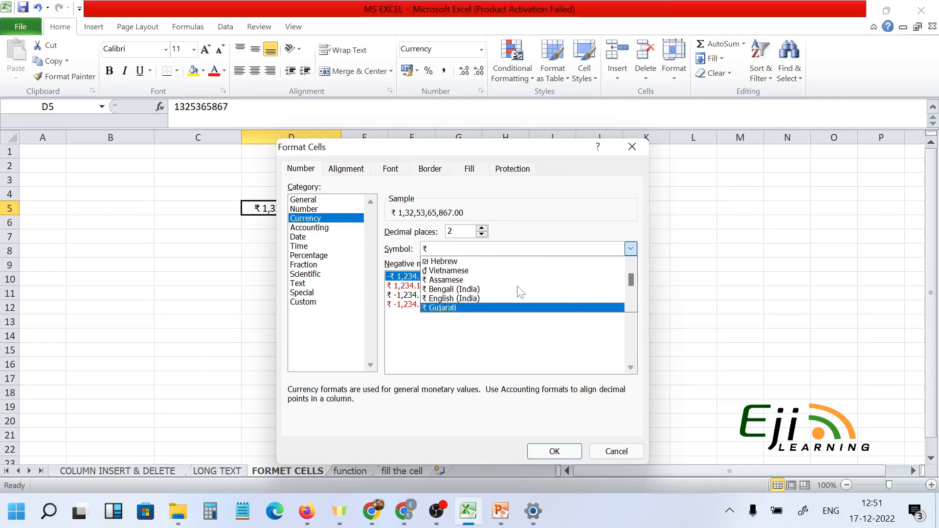
scroll(521, 293, down, 8)
scroll(521, 293, down, 7)
scroll(521, 292, down, 7)
scroll(521, 292, down, 7)
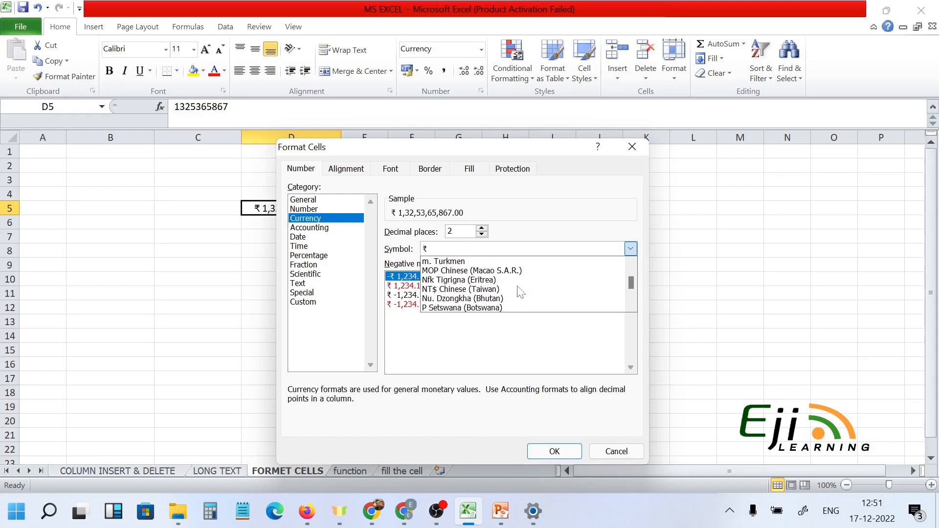
click(632, 260)
drag(632, 282, 632, 270)
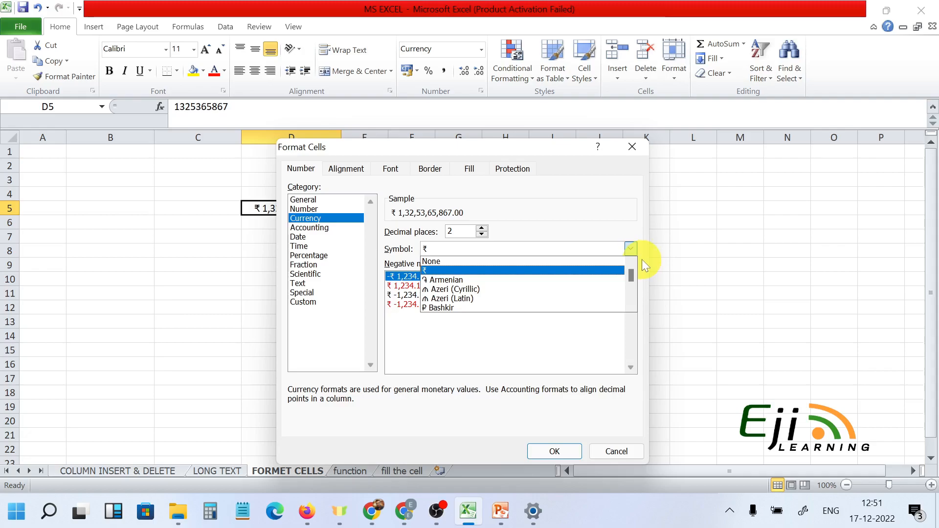
drag(633, 274, 621, 281)
scroll(522, 291, up, 4)
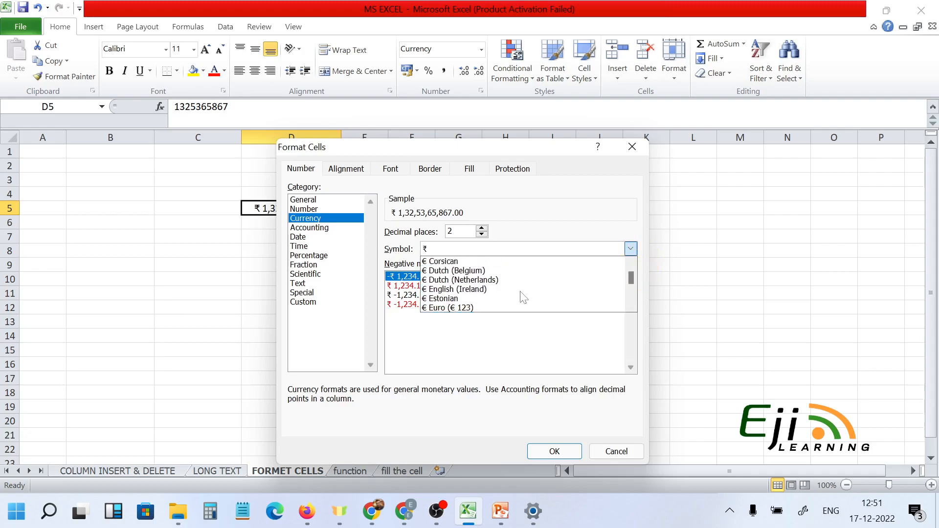
scroll(521, 294, up, 3)
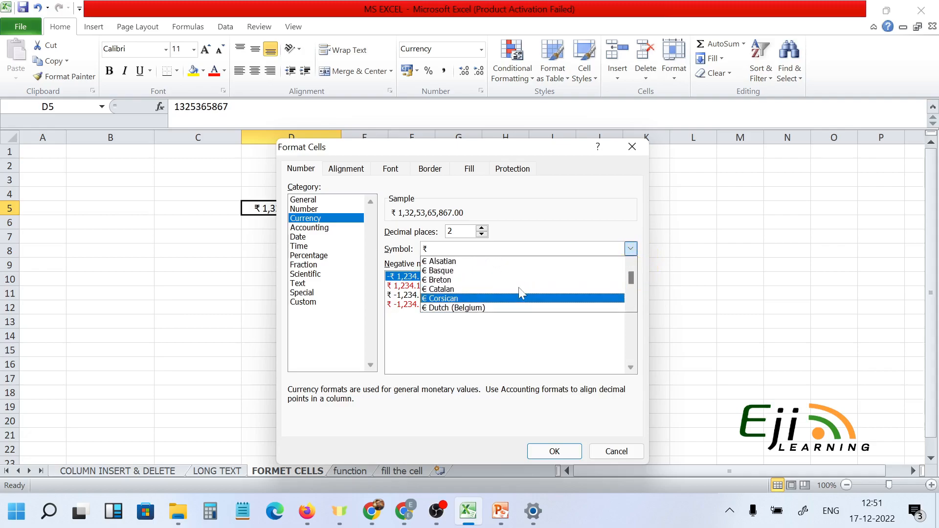
scroll(522, 293, up, 3)
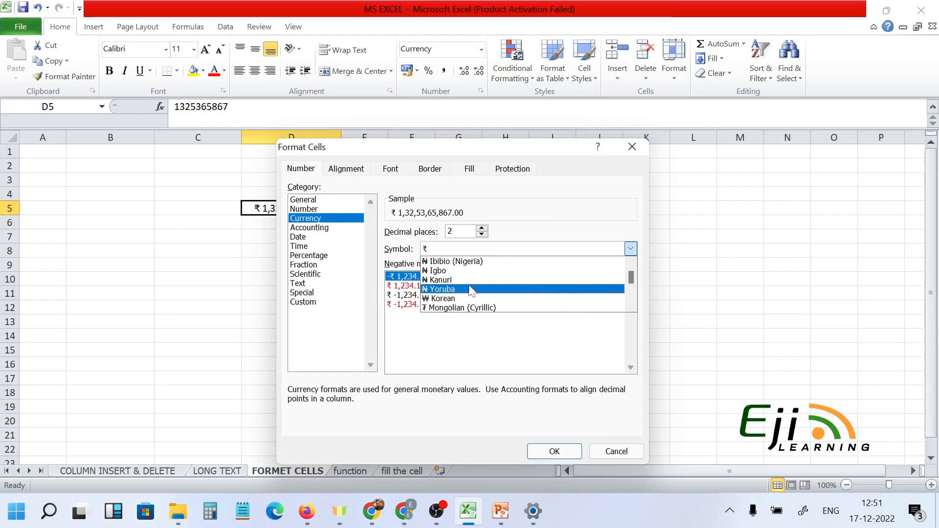
scroll(483, 286, up, 4)
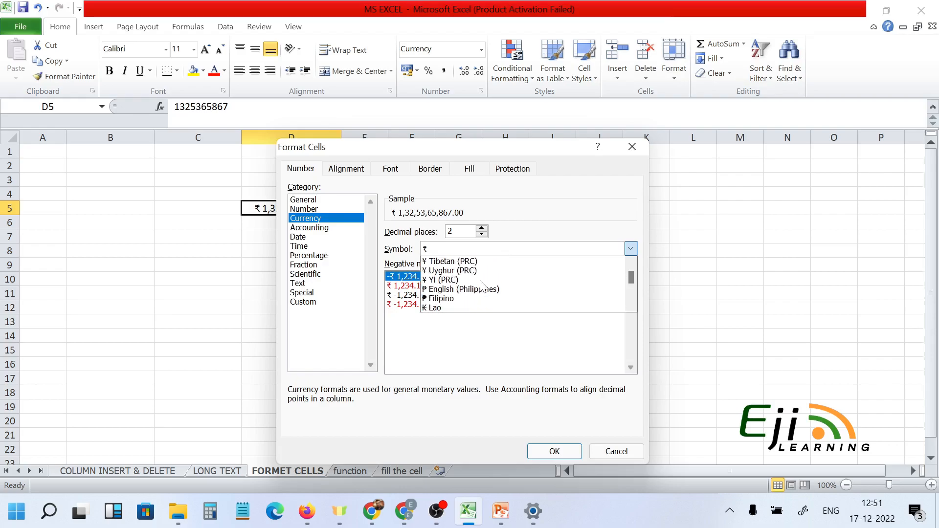
scroll(483, 286, up, 1)
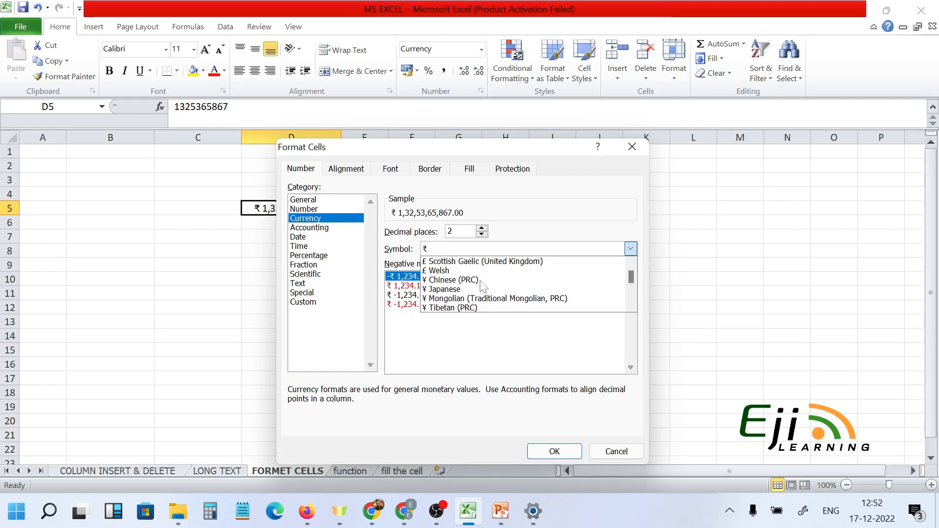
scroll(484, 286, up, 5)
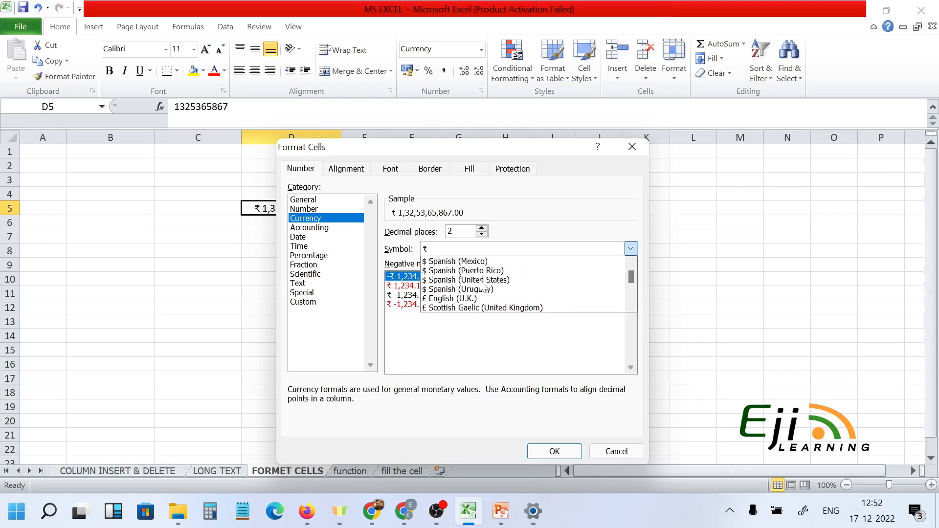
Step: Set cell D5's currency symbol to $ Spanish (United States) and apply the format
click(446, 280)
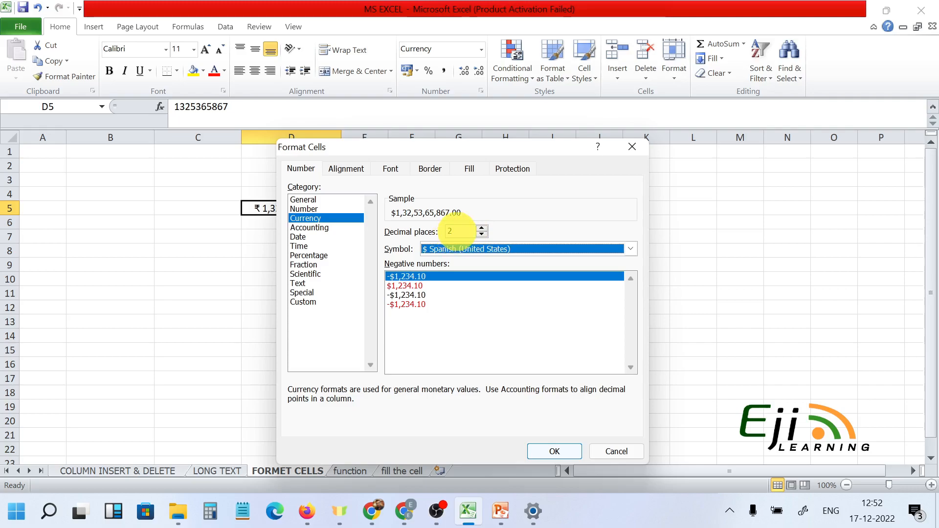
double_click(455, 231)
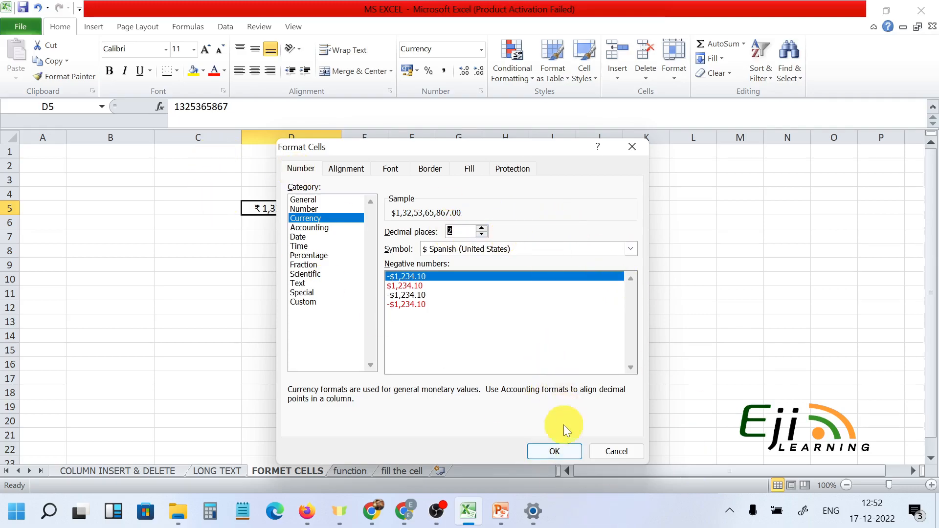
click(557, 447)
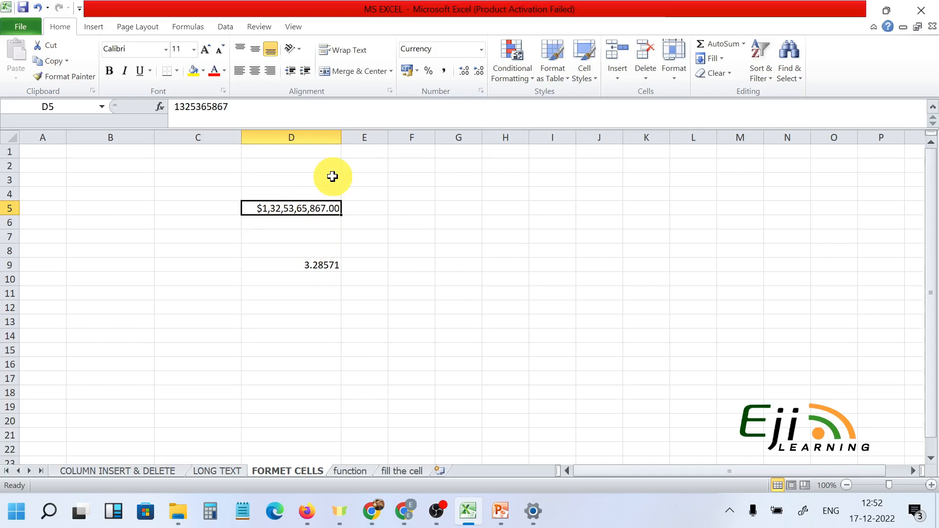
Step: Undo the dollar symbol change on cell D5 and reset the cell to the General format
key(ctrl+z)
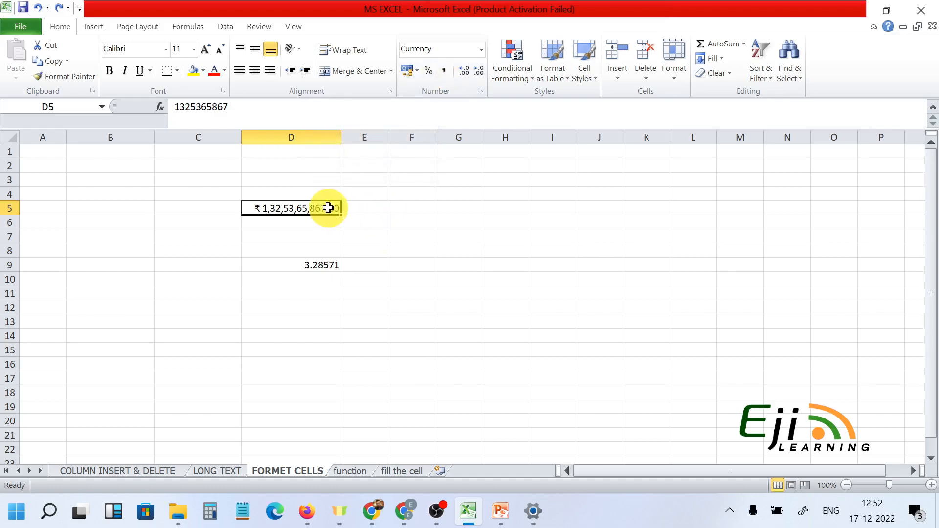
click(482, 50)
click(440, 71)
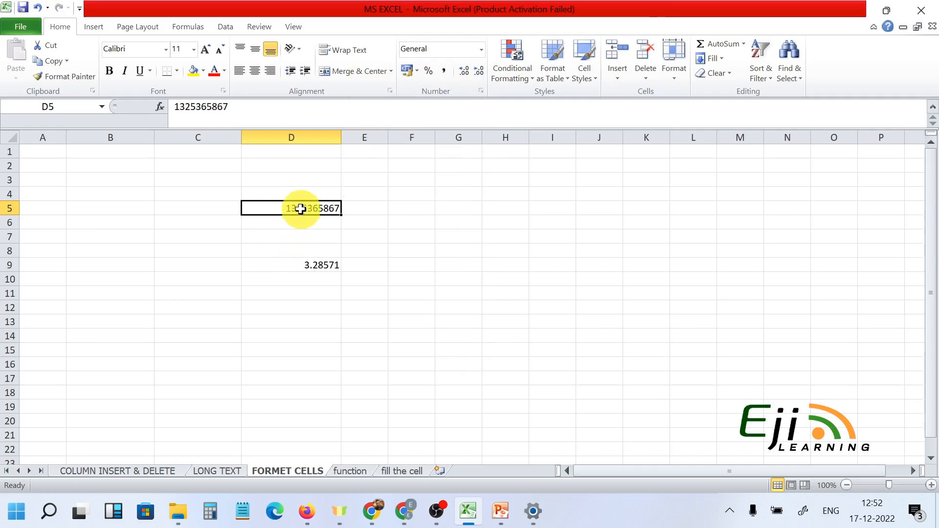
Step: Apply the Comma Style to cell D5 to show thousands separators
click(445, 69)
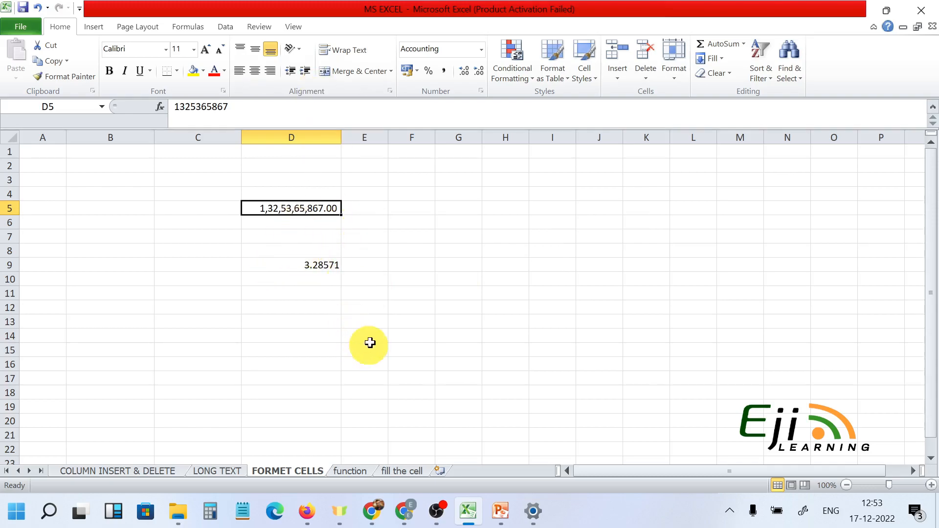
click(482, 49)
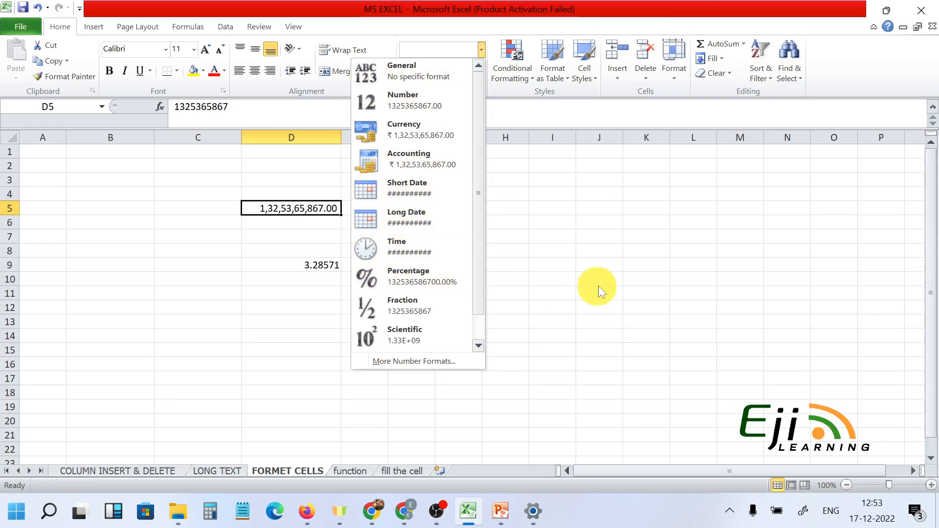
click(257, 296)
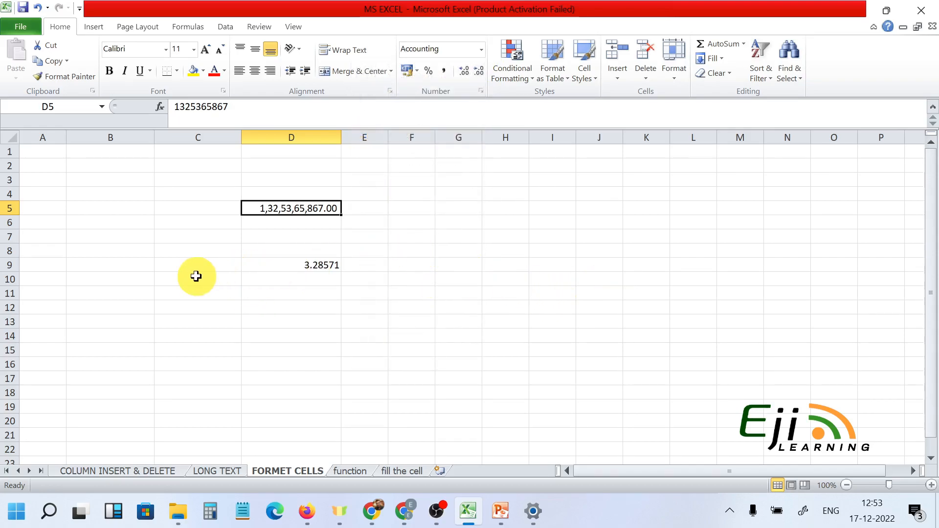
Step: Enter .95 in cell H6 and reselect the cell
click(503, 235)
click(512, 220)
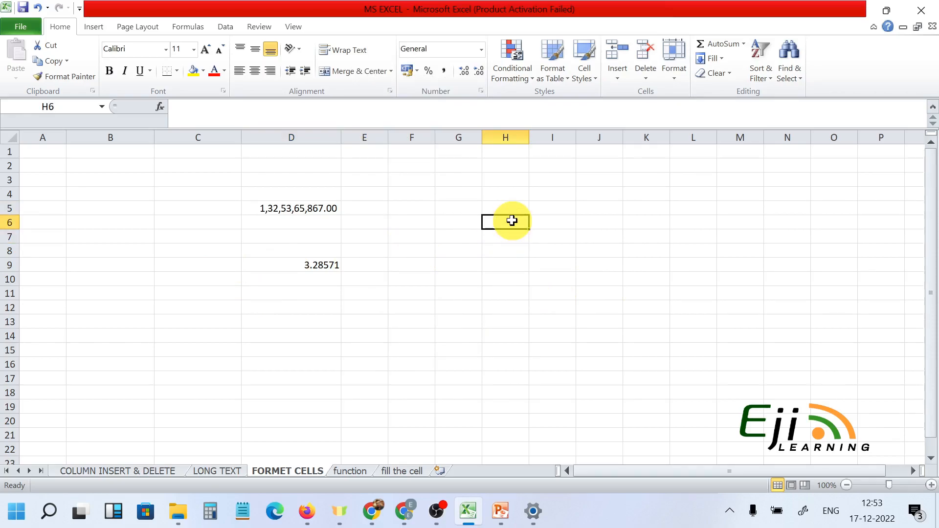
text(-)
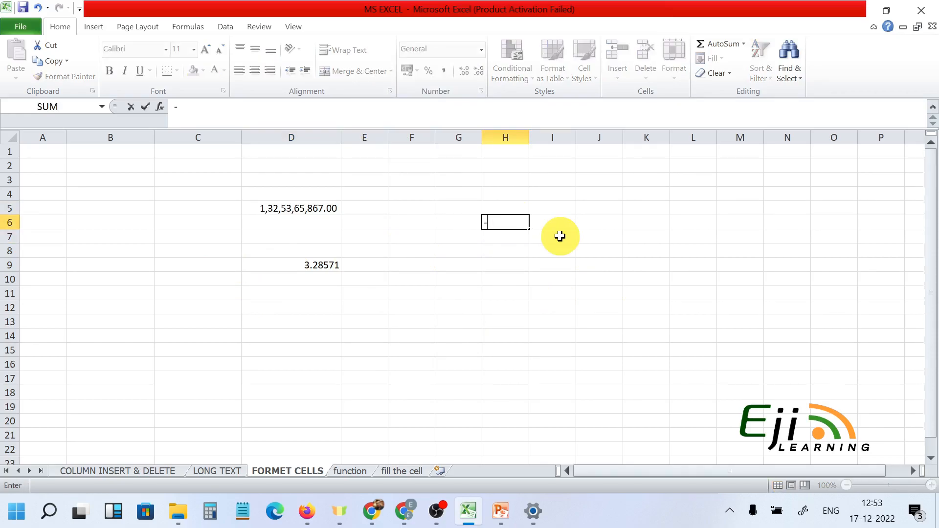
key(BackSpace)
text(.95)
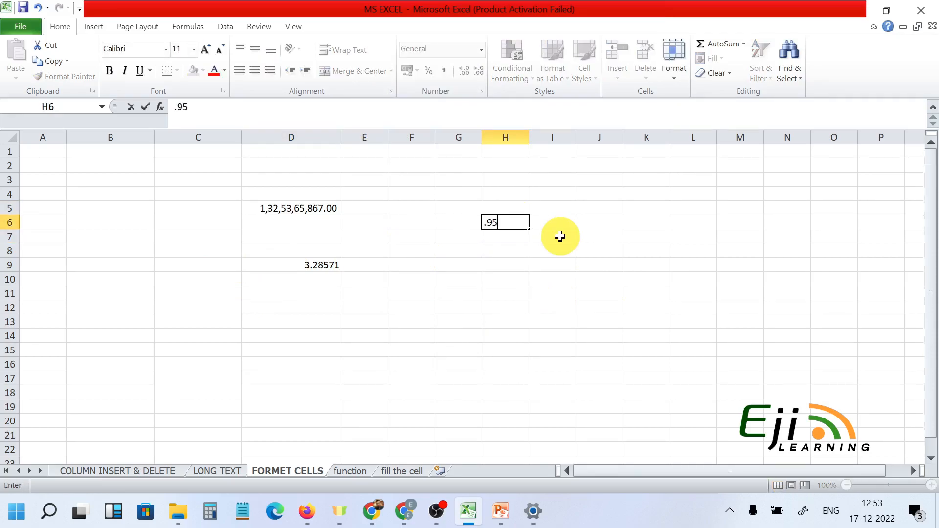
key(Return)
click(516, 221)
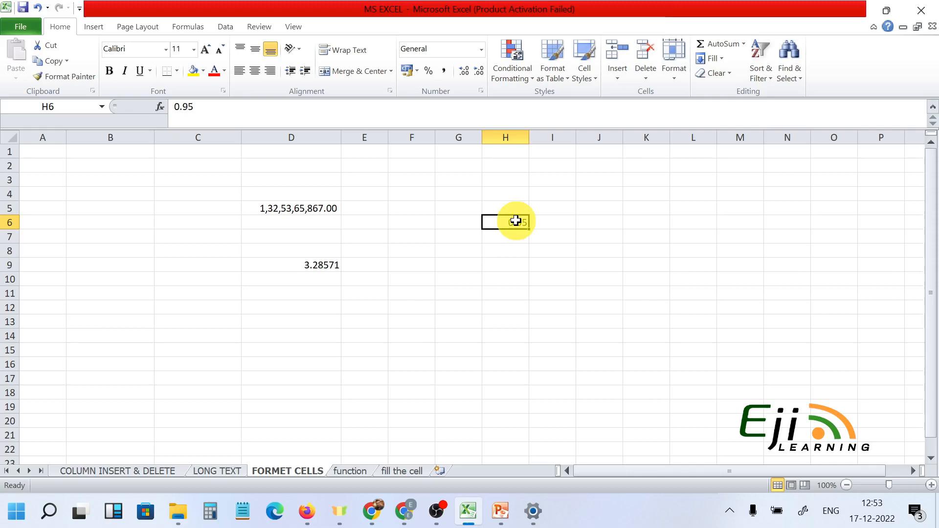
Step: Apply the two-decimal Percentage number format to cell H6 and undo it
click(483, 49)
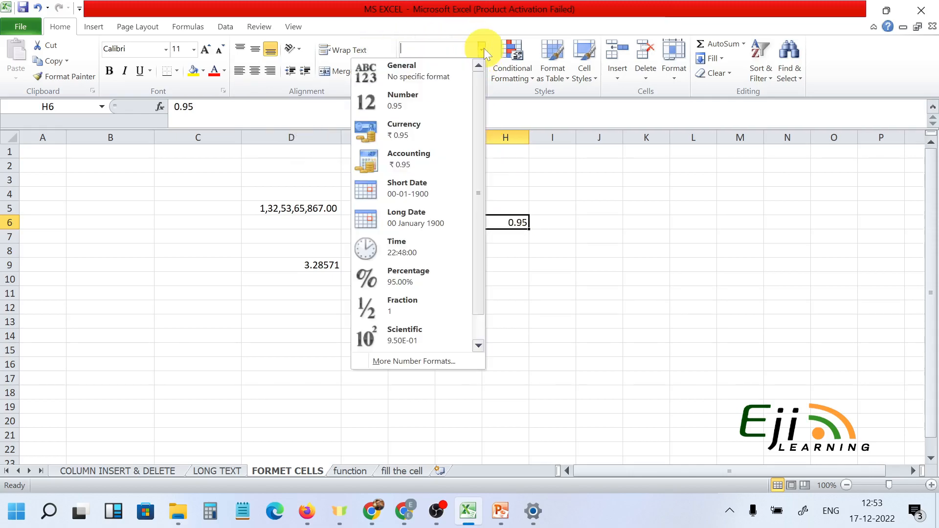
click(420, 280)
key(ctrl+z)
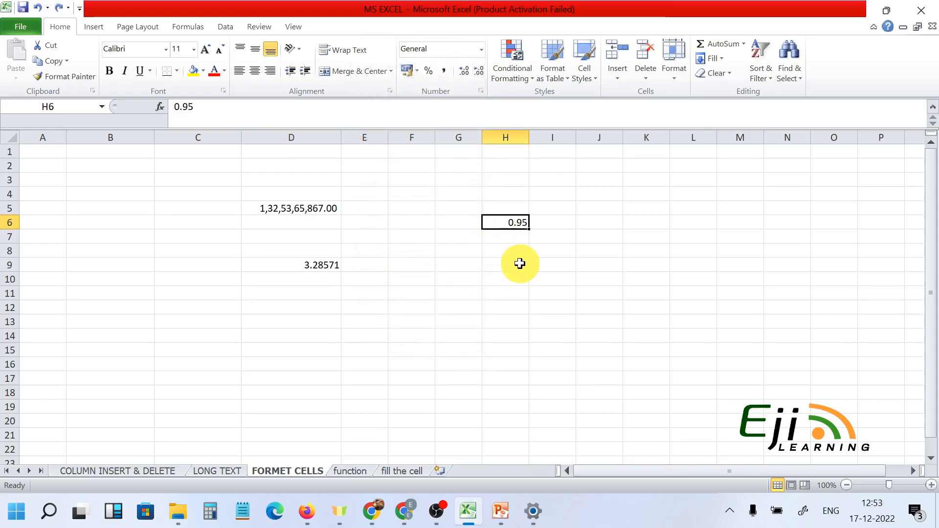
Step: Apply the Percent Style without decimals to cell H6
click(429, 71)
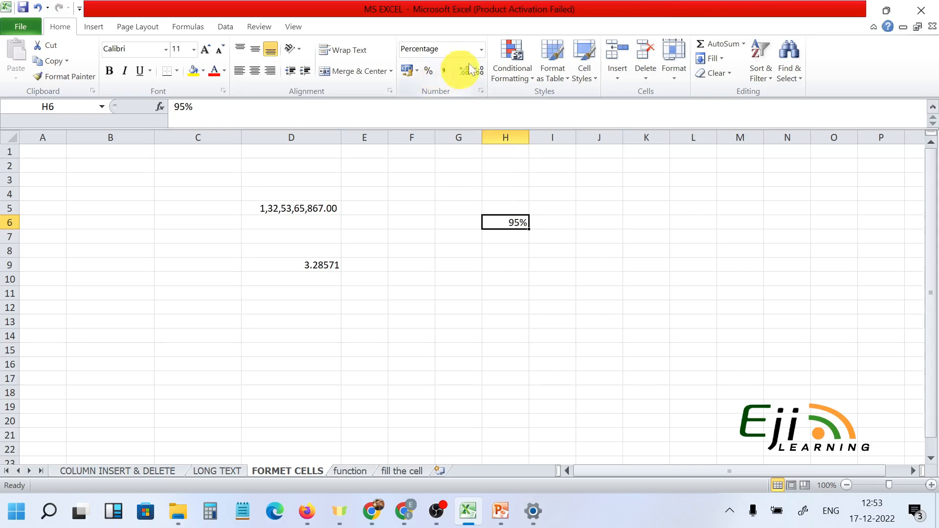
click(482, 51)
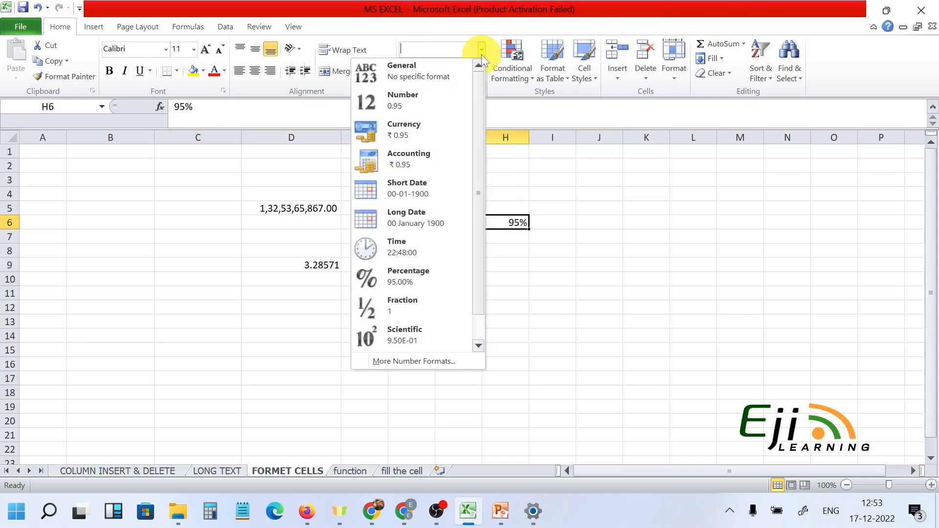
click(534, 250)
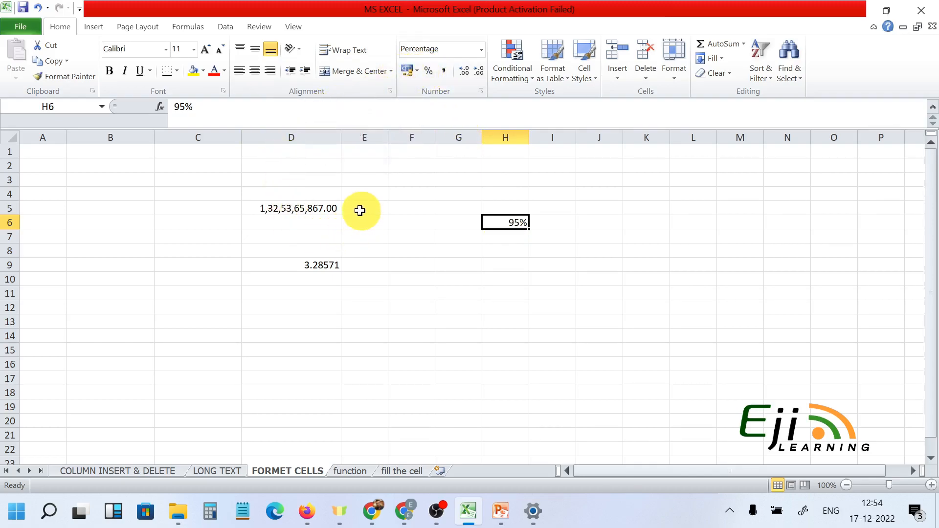
Step: Apply the Accounting number format with the rupee symbol to cell D5
click(306, 206)
click(415, 77)
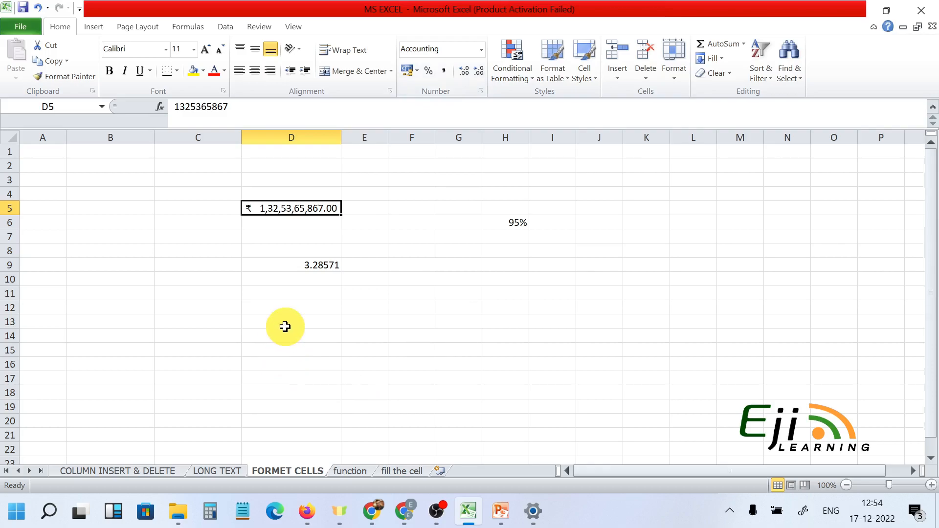
click(220, 306)
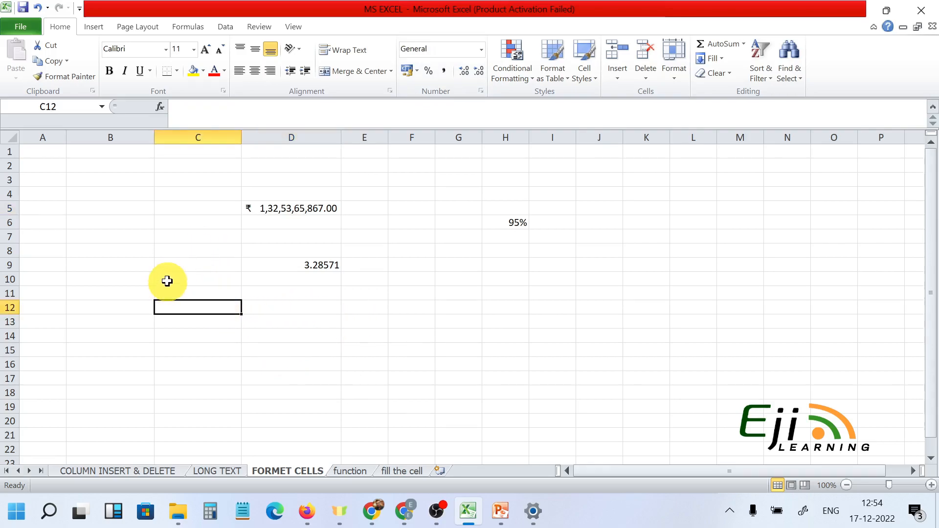
Step: Enter the time 12:54 in cell C8, correcting the semicolon separator to a colon
click(180, 264)
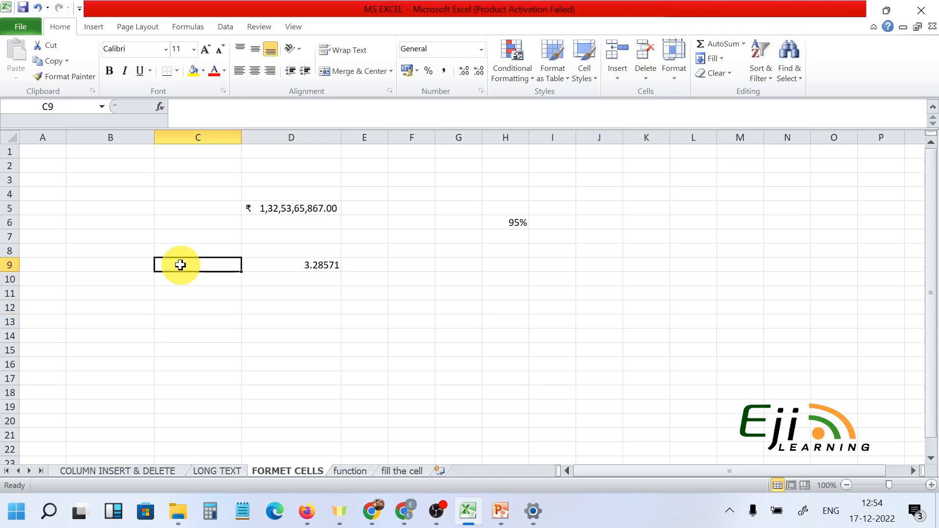
click(195, 249)
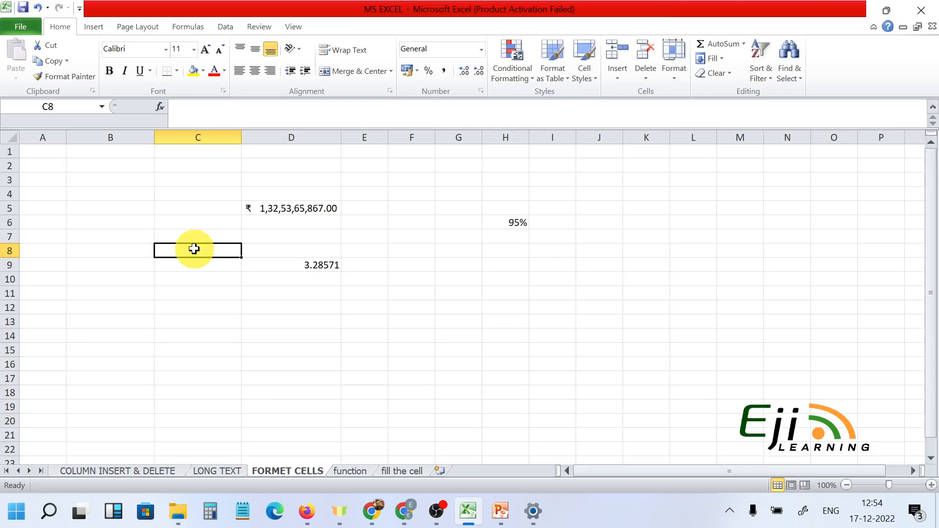
text(12;54)
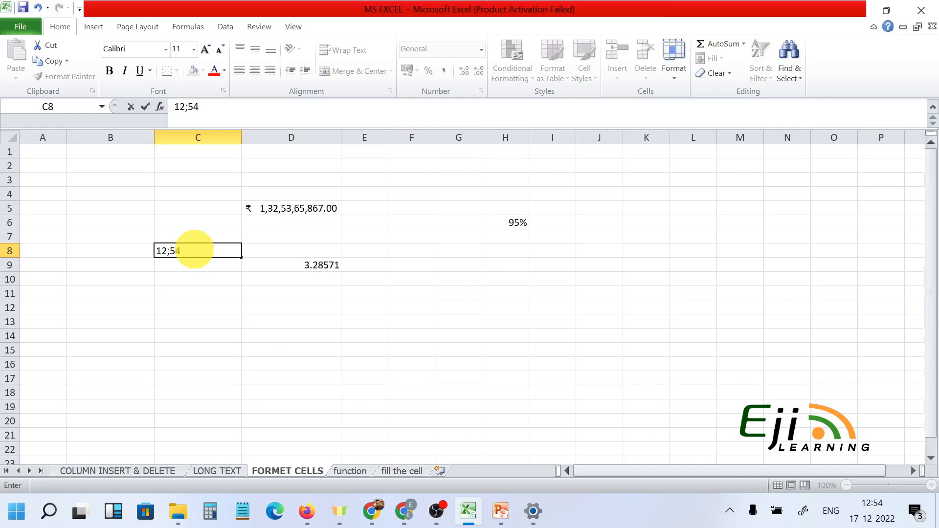
drag(172, 252, 176, 259)
key(BackSpace)
key(BackSpace)
text(:)
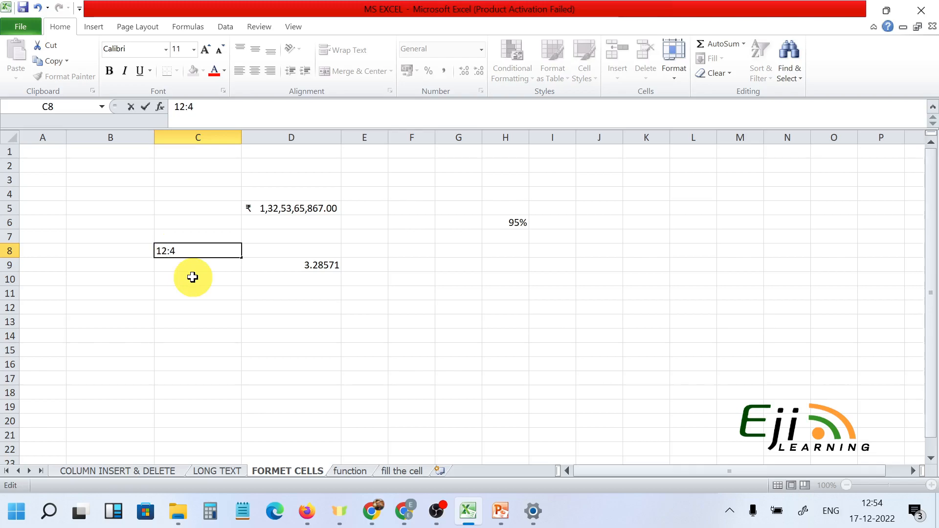
text(5)
click(193, 277)
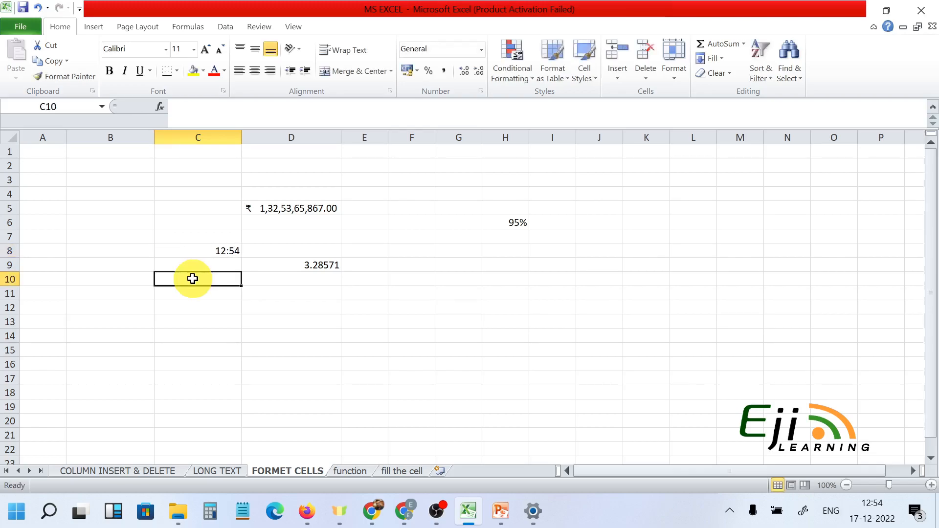
Step: Apply the Time number format to cell C8 and set its display type to 1.30.55 PM
click(207, 259)
click(212, 250)
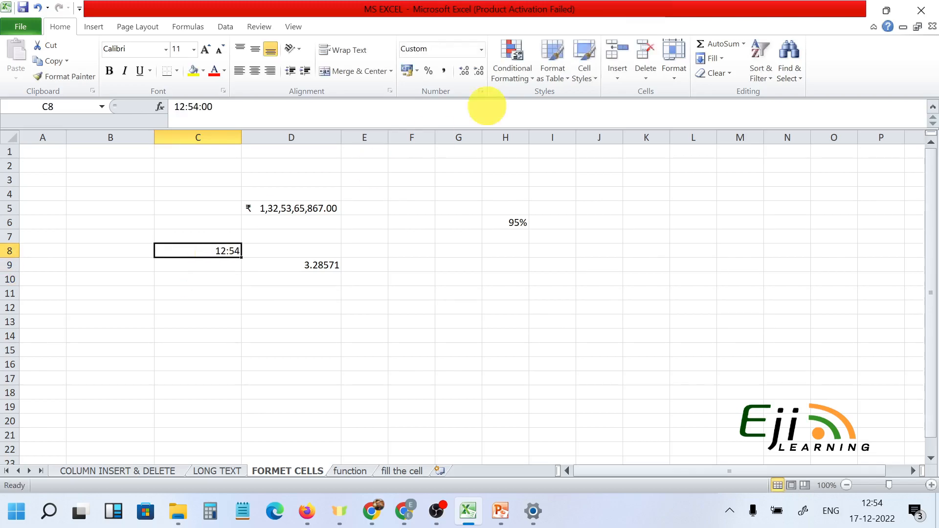
click(482, 50)
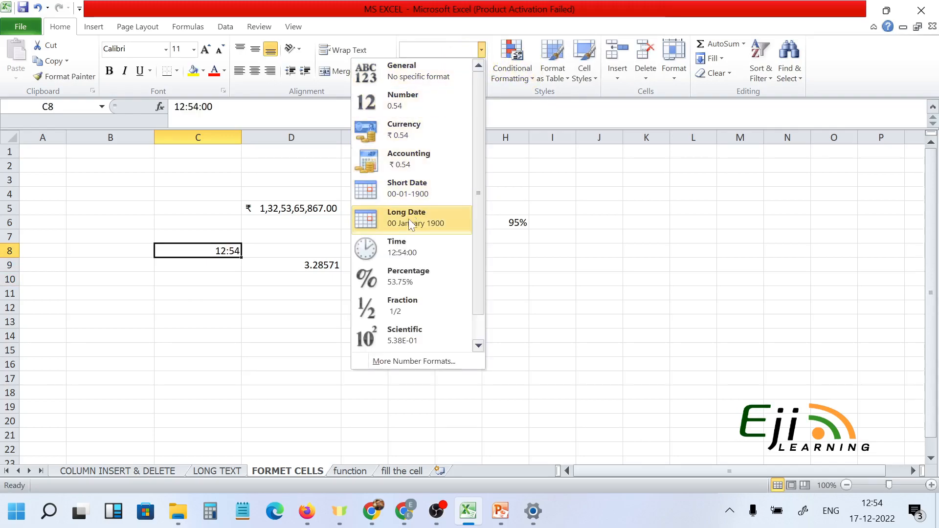
click(402, 253)
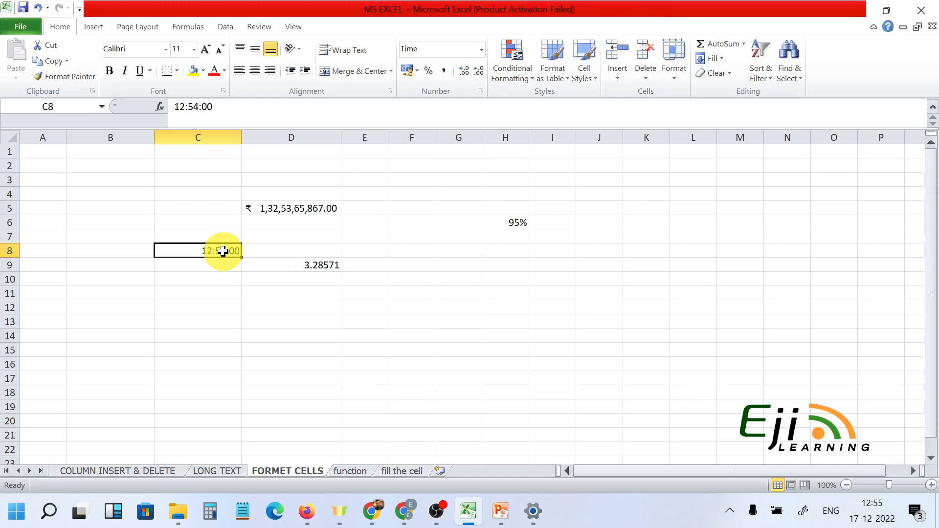
click(480, 92)
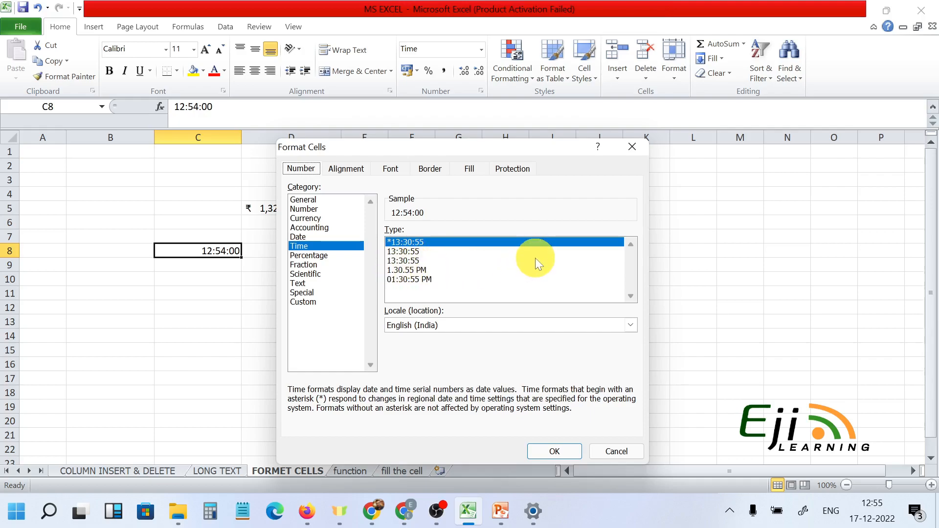
click(420, 270)
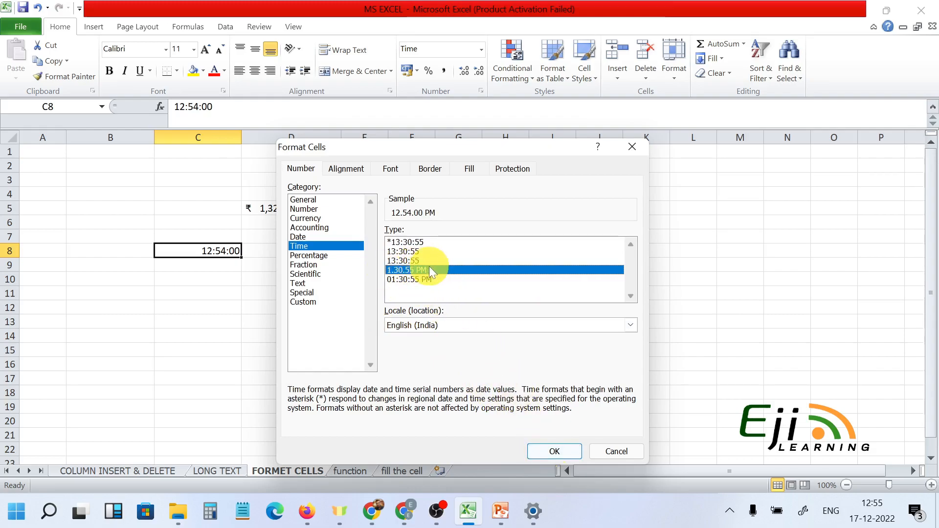
click(553, 450)
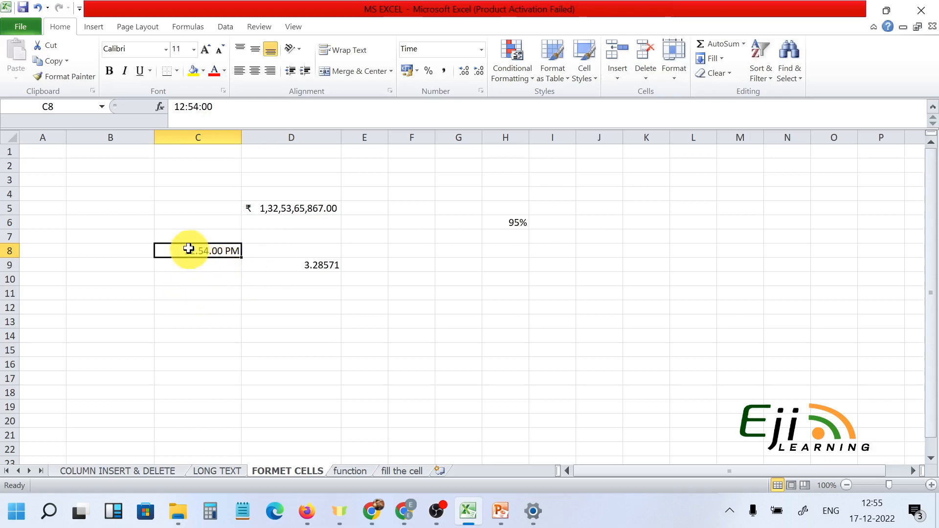
Step: Change the hour of the time in cell C8 to 11
click(187, 108)
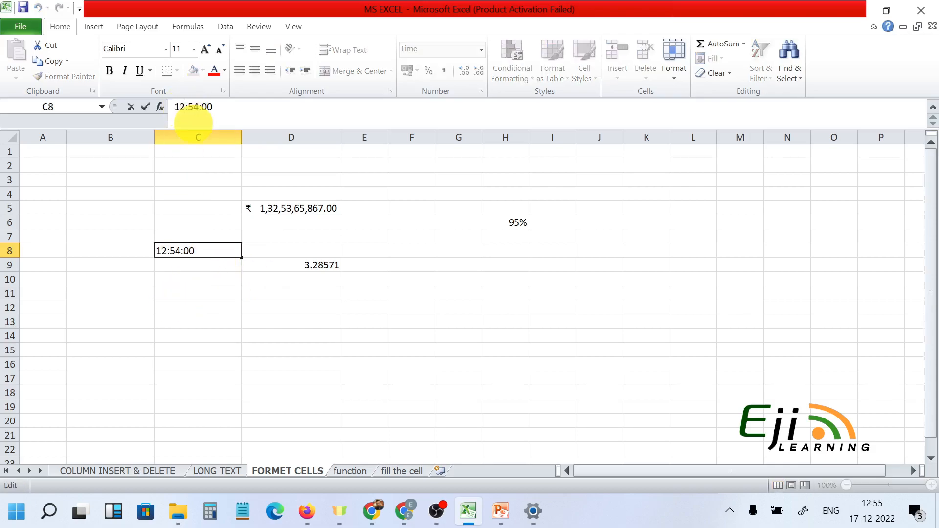
key(BackSpace)
text(1)
key(Return)
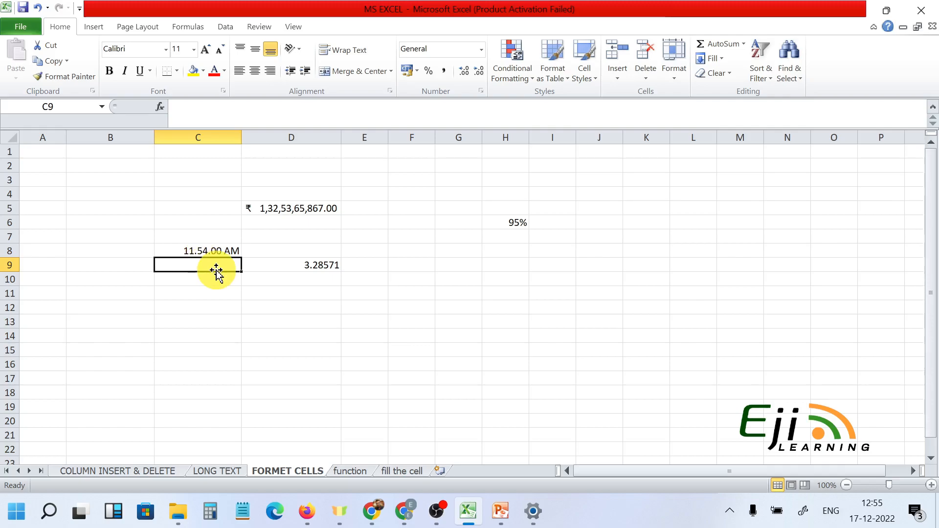
click(219, 307)
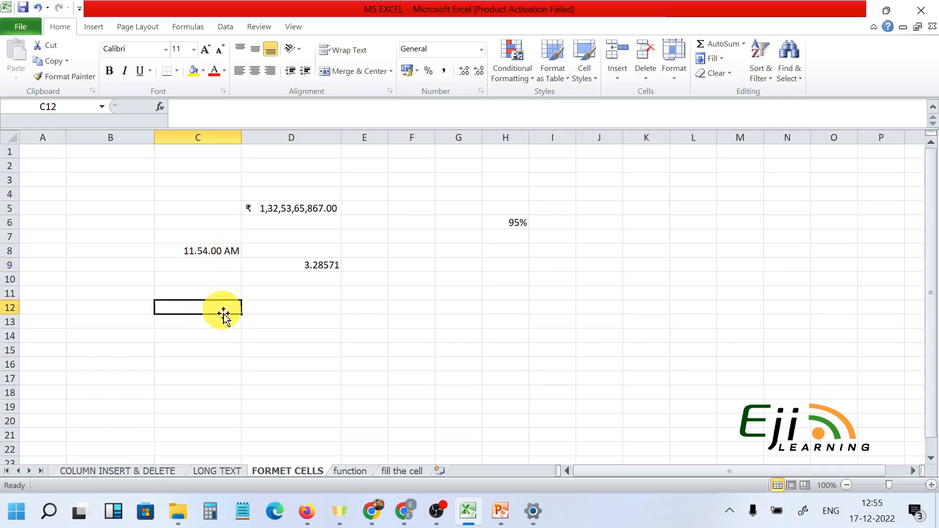
Step: Enter the date 17-12-2022 in cell D13
click(287, 323)
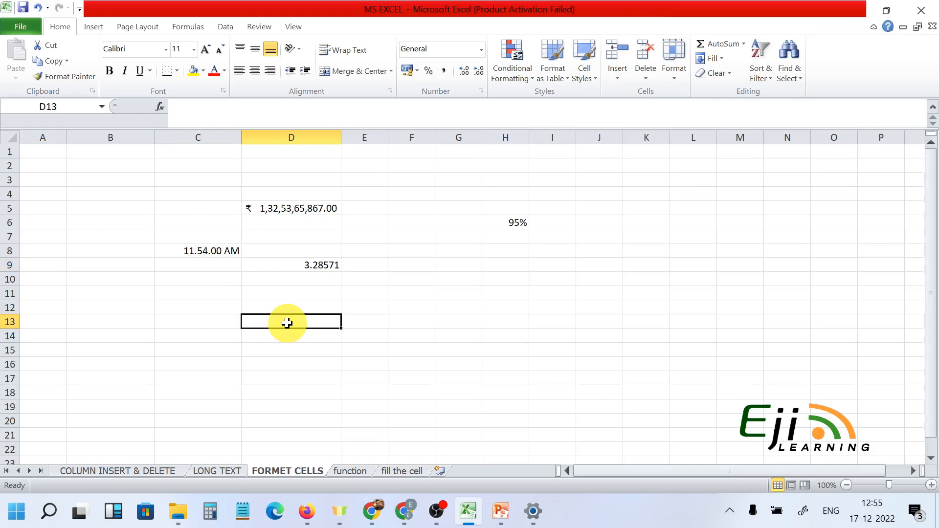
text(1)
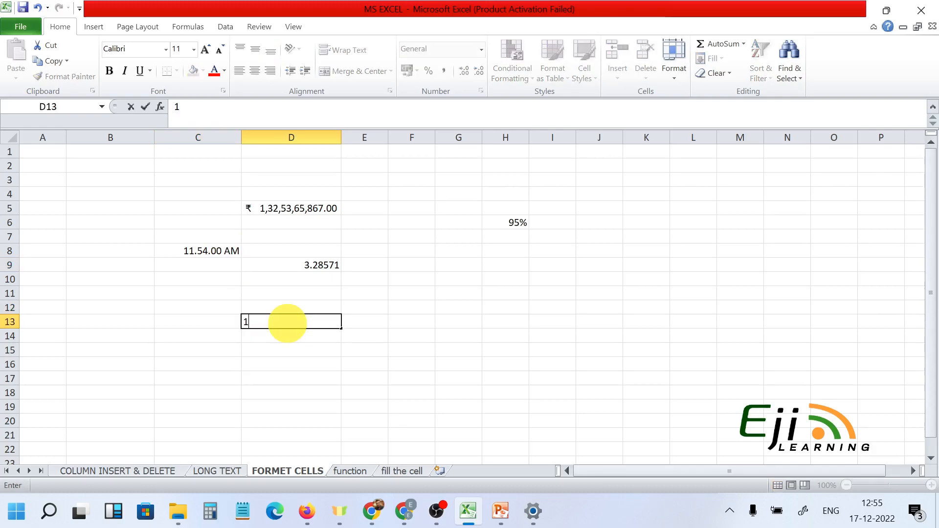
text(7-12-2022)
key(Return)
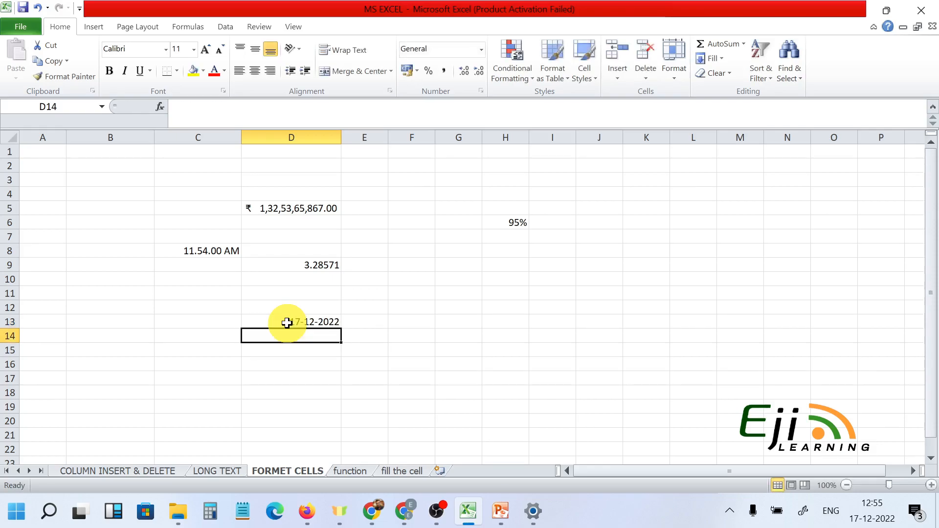
Step: Apply the Short Date format to cell D13, followed by the Long Date format
click(287, 323)
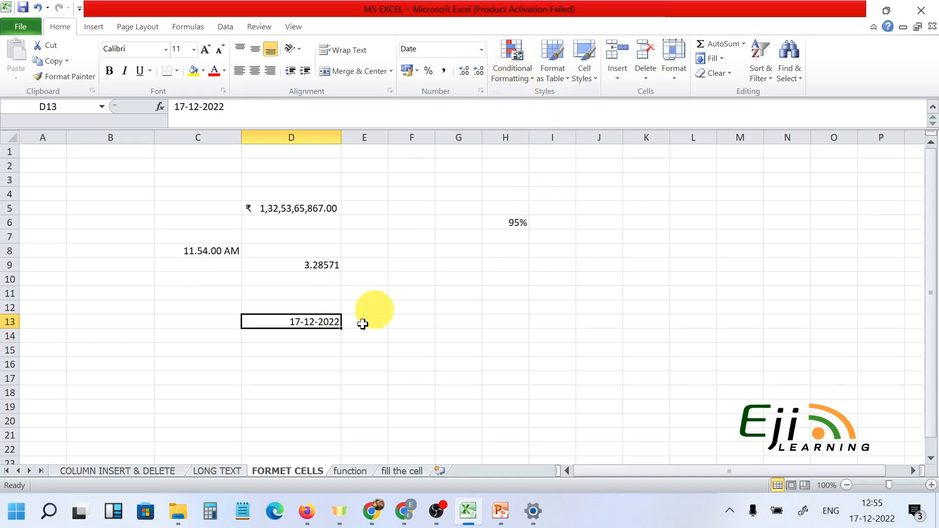
click(482, 46)
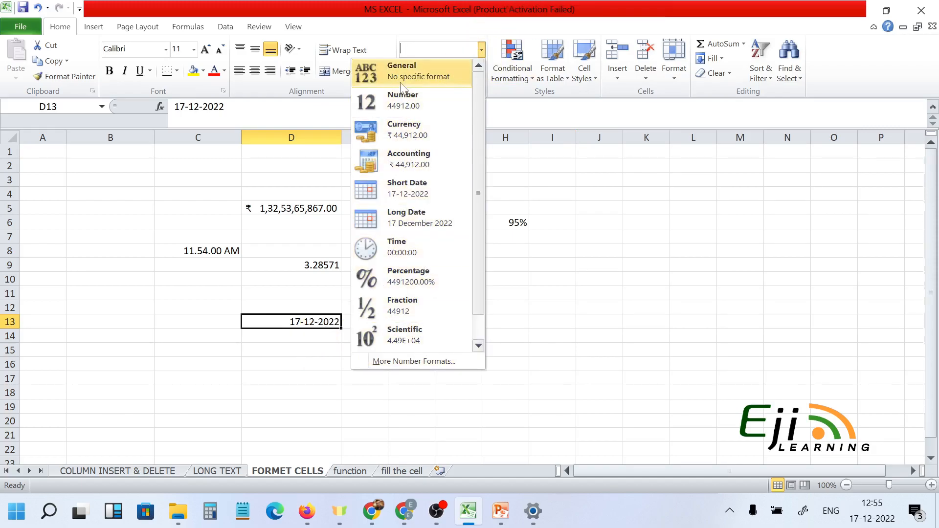
click(419, 186)
click(481, 49)
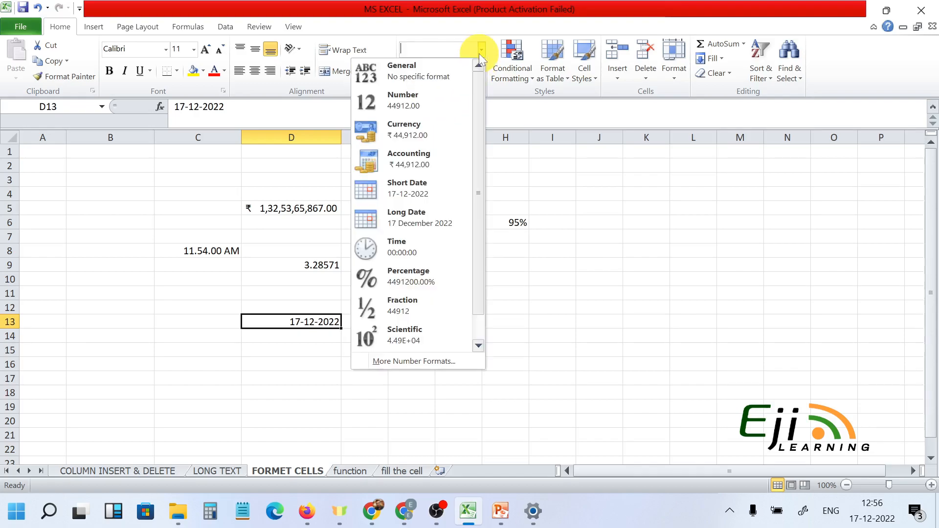
click(430, 212)
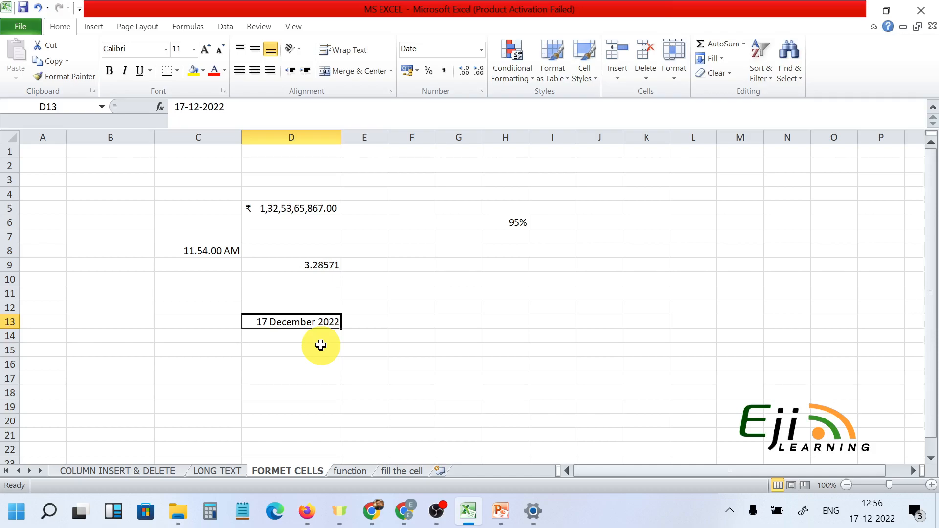
Step: Set the date type of cell D13 to the weekday style "Wednesday, 14 March, 2001"
click(481, 50)
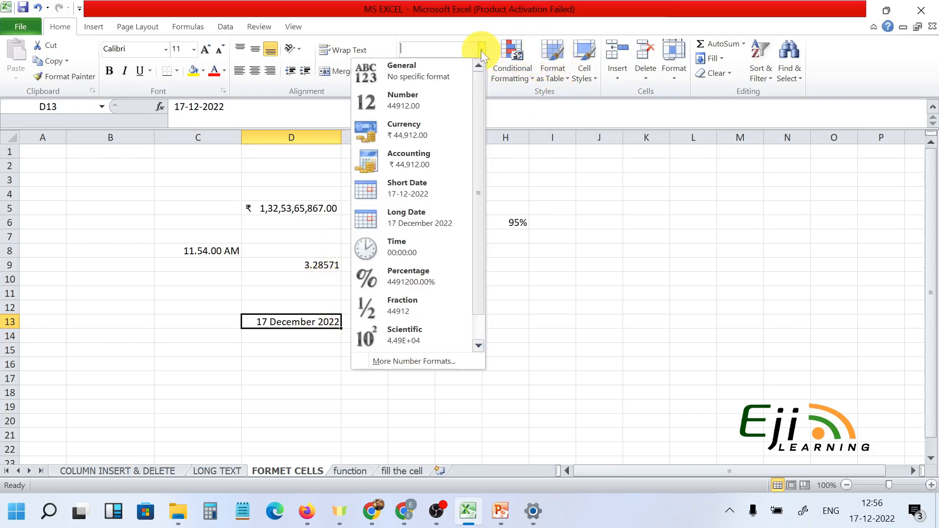
click(577, 195)
click(479, 91)
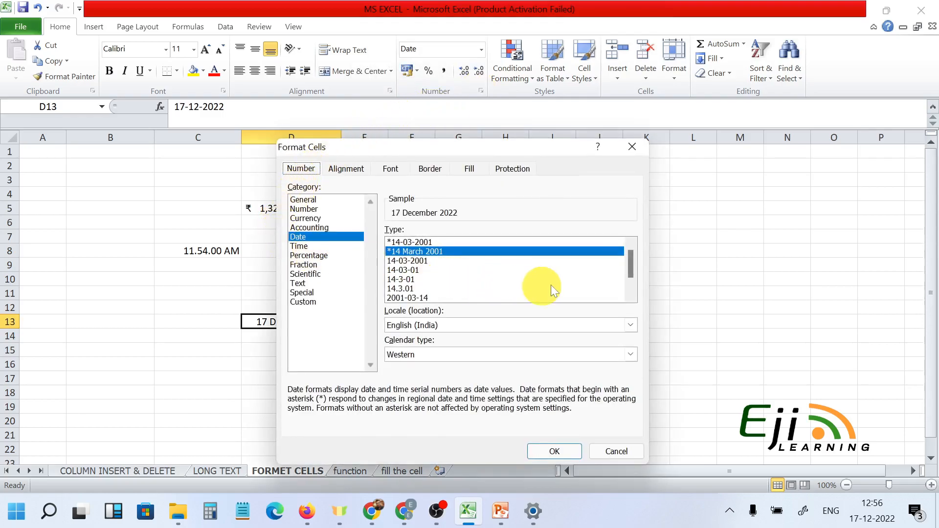
drag(630, 267, 630, 279)
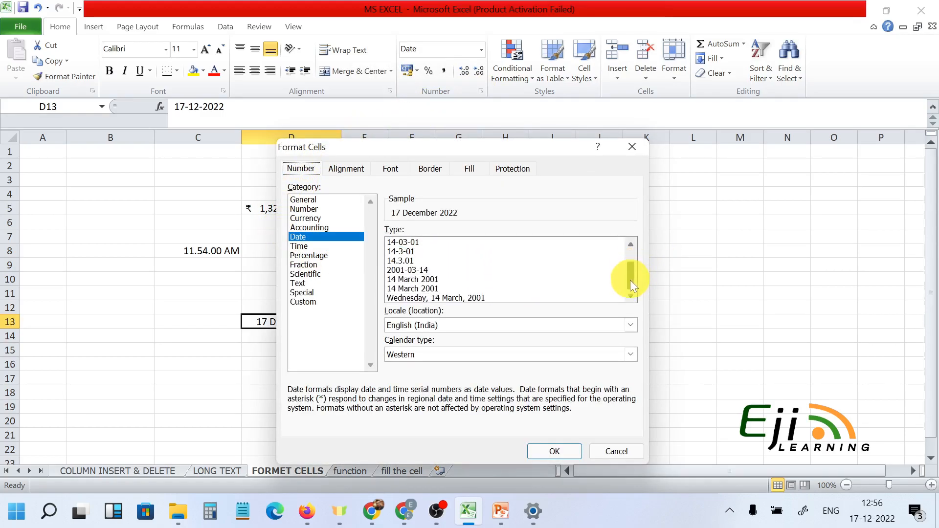
click(449, 296)
click(554, 452)
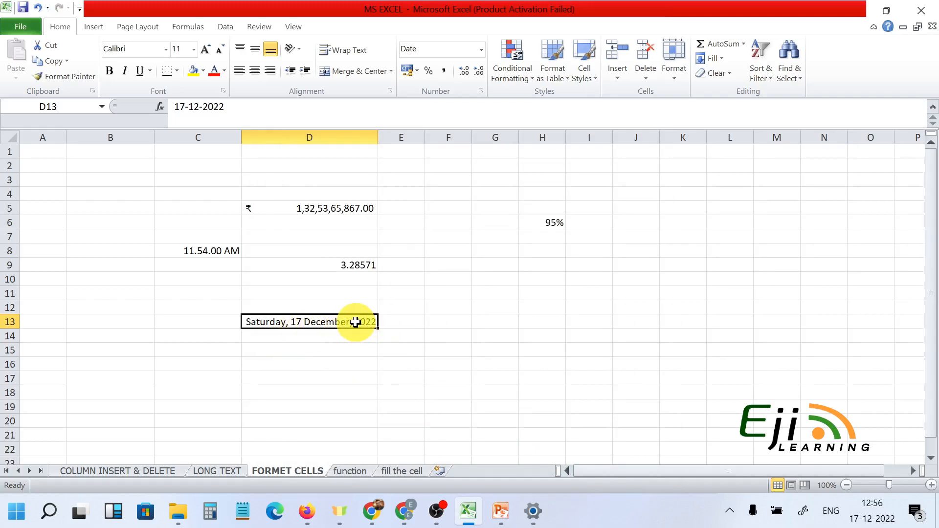
Step: Change the date type of cell D13 to the two-digit-year style 14-03-01
click(483, 90)
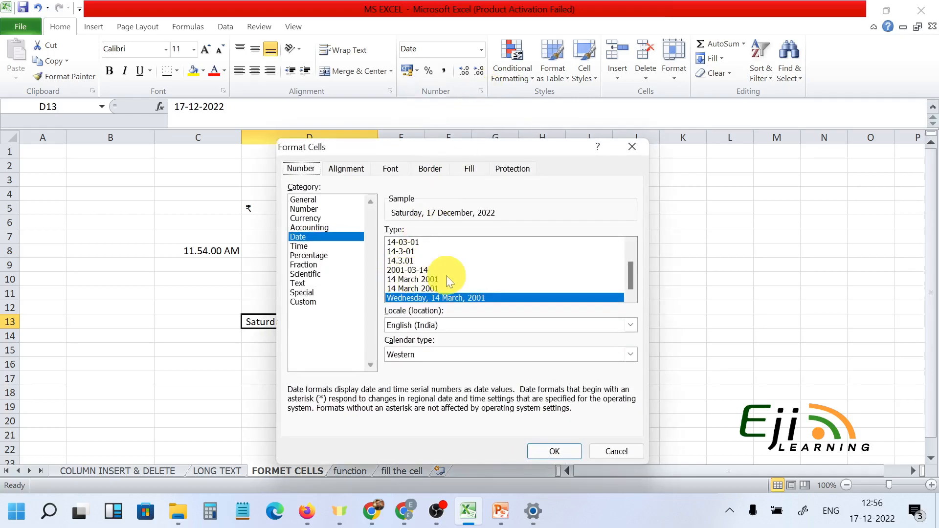
click(421, 244)
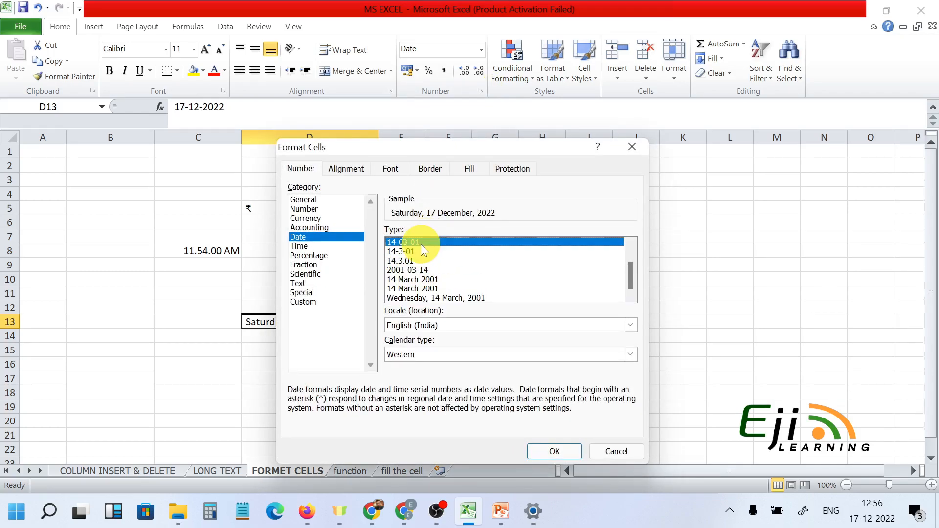
click(560, 449)
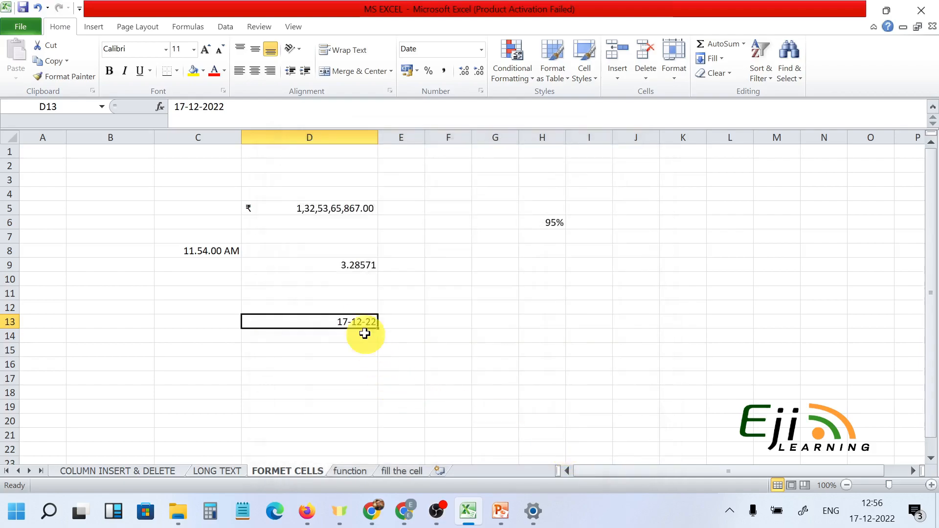
Step: Set the date type of cell D13 to *14-03-2001 with the four-digit year
click(480, 91)
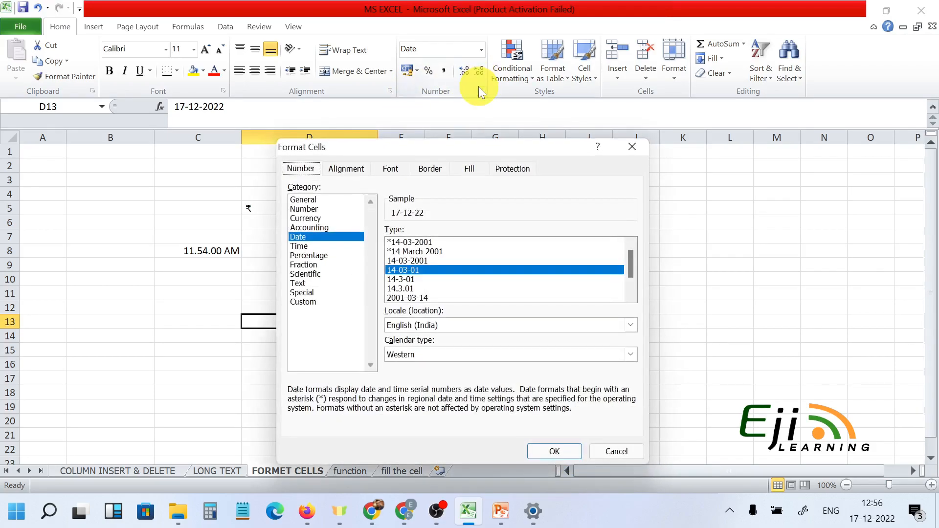
click(417, 242)
click(556, 451)
click(381, 368)
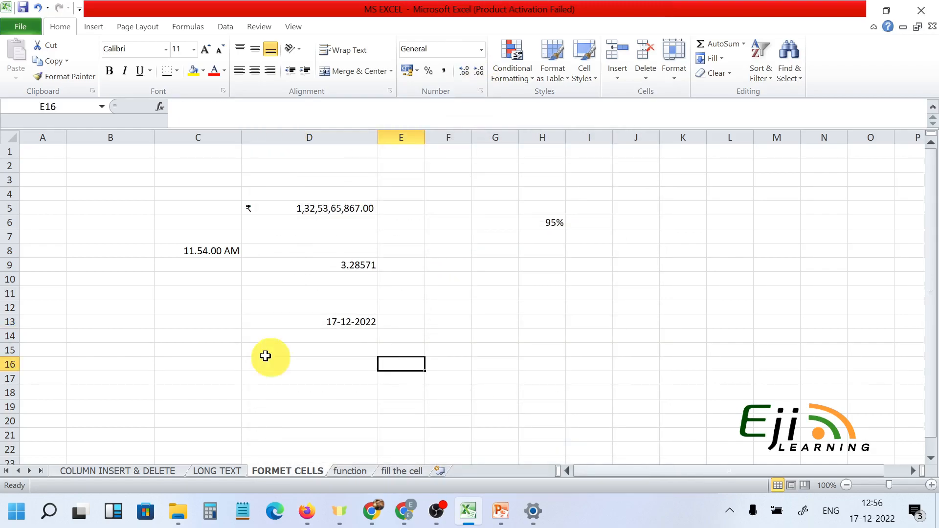